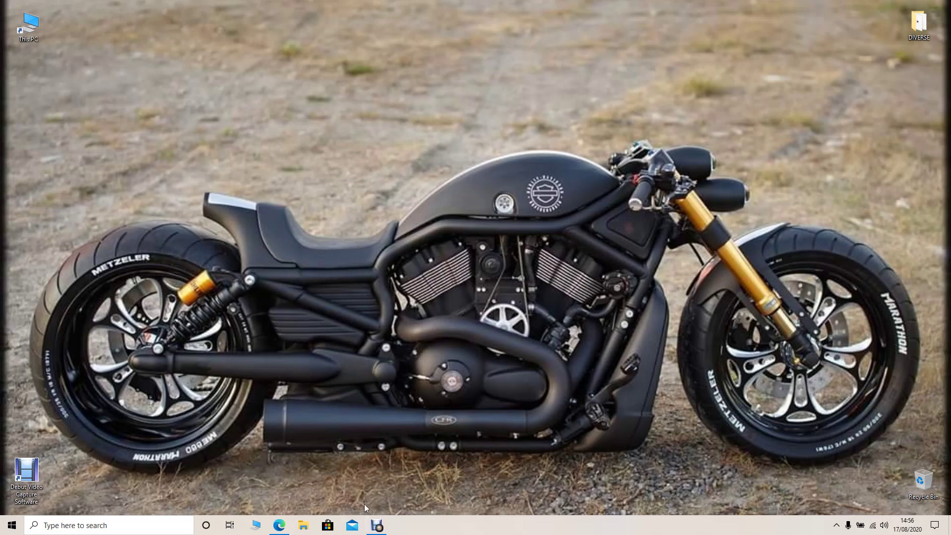
View the Delphi DS150 diagnostic tool picture in the browser, leaving the window minimised
click(279, 525)
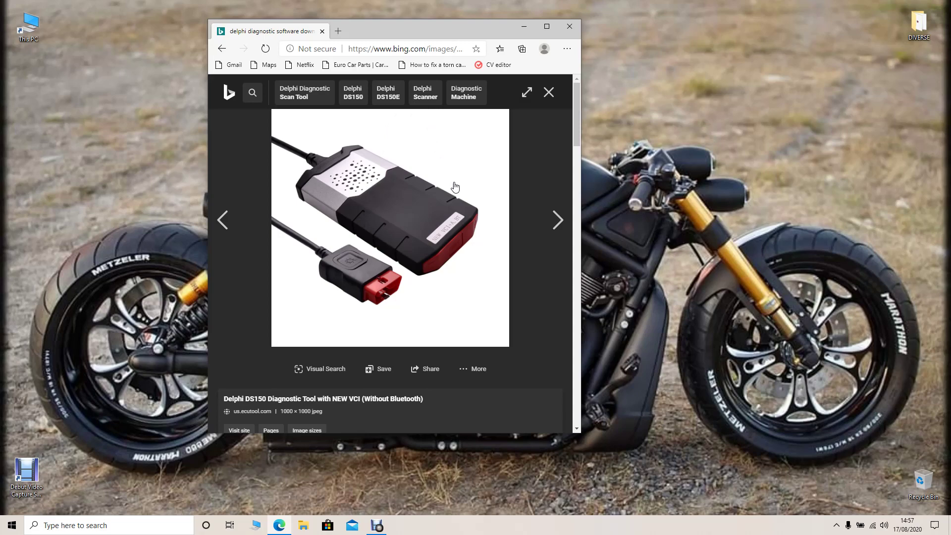
click(524, 26)
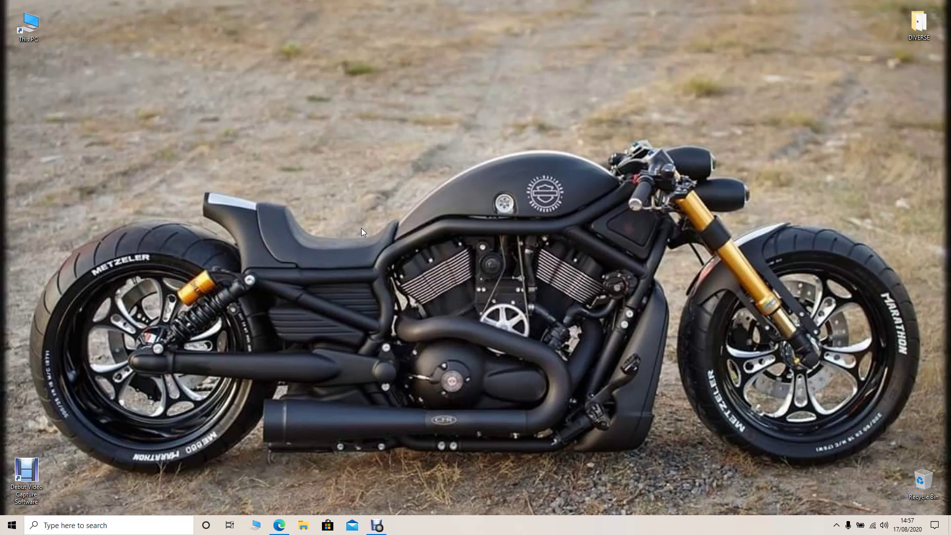
Open the DELPHI folder on Local Disk (C:) from This PC
double_click(28, 25)
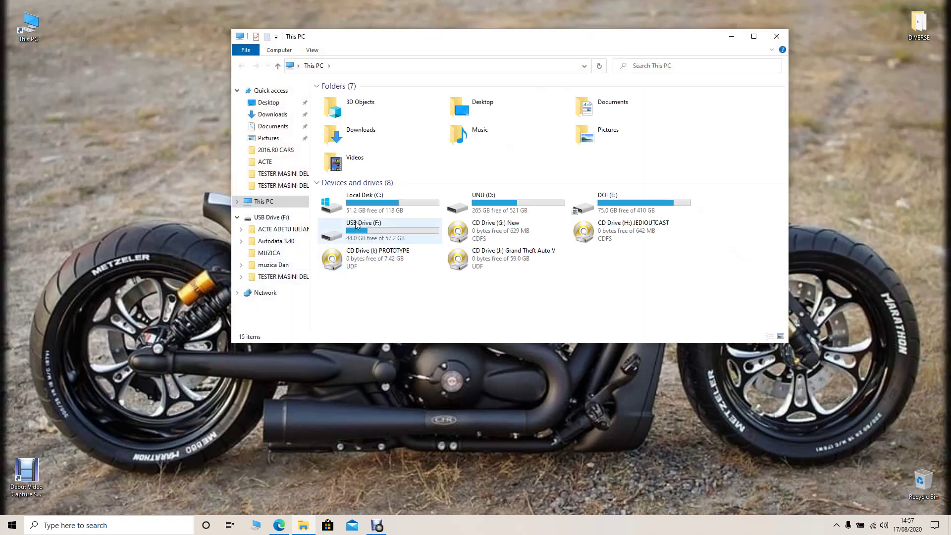
double_click(364, 205)
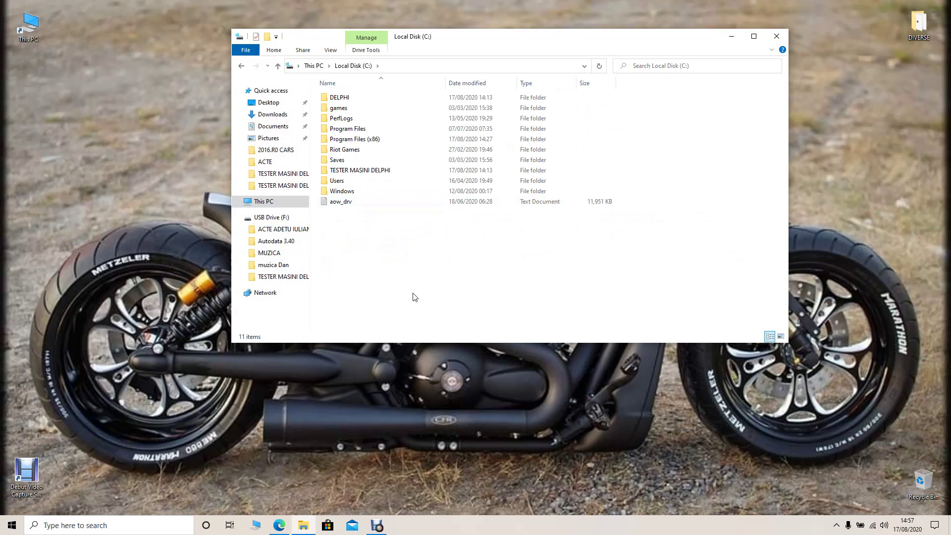
click(338, 102)
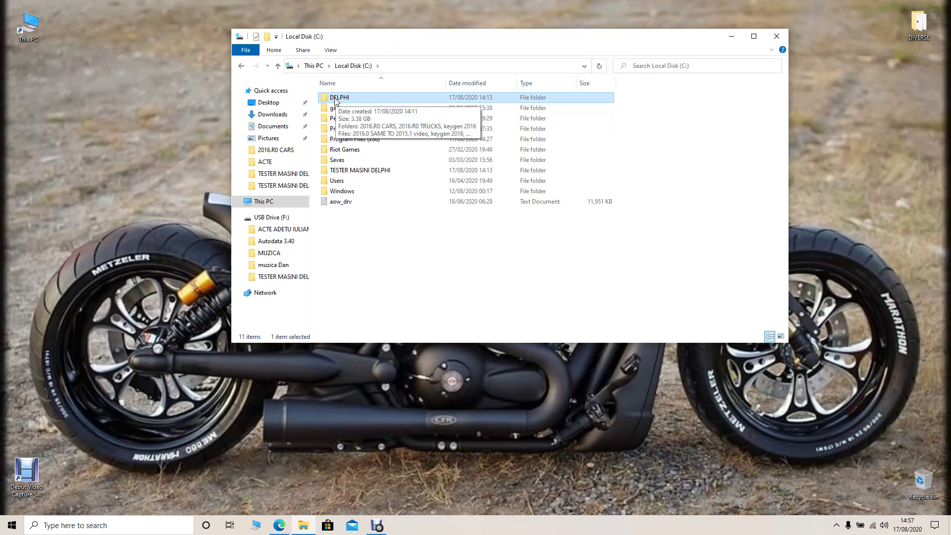
double_click(335, 99)
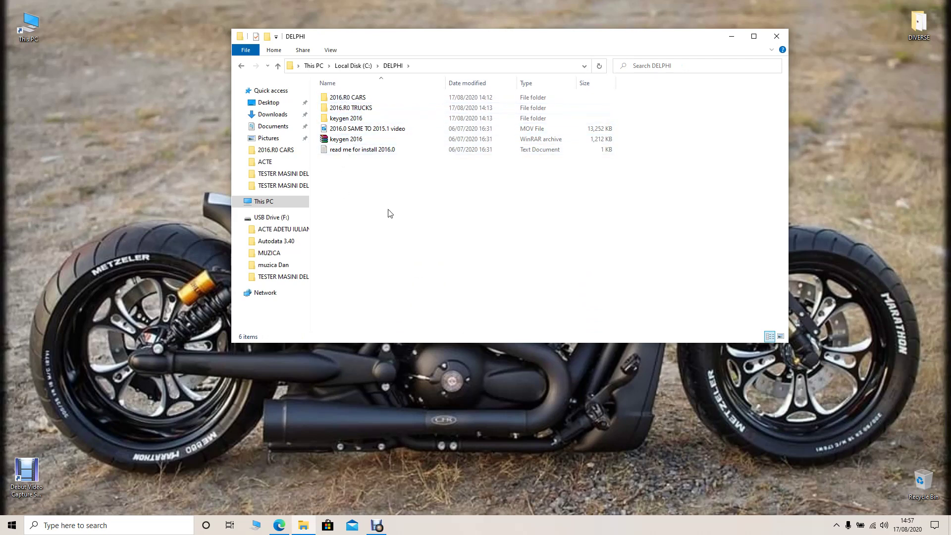
Turn off the computer's Wi-Fi connection
click(873, 528)
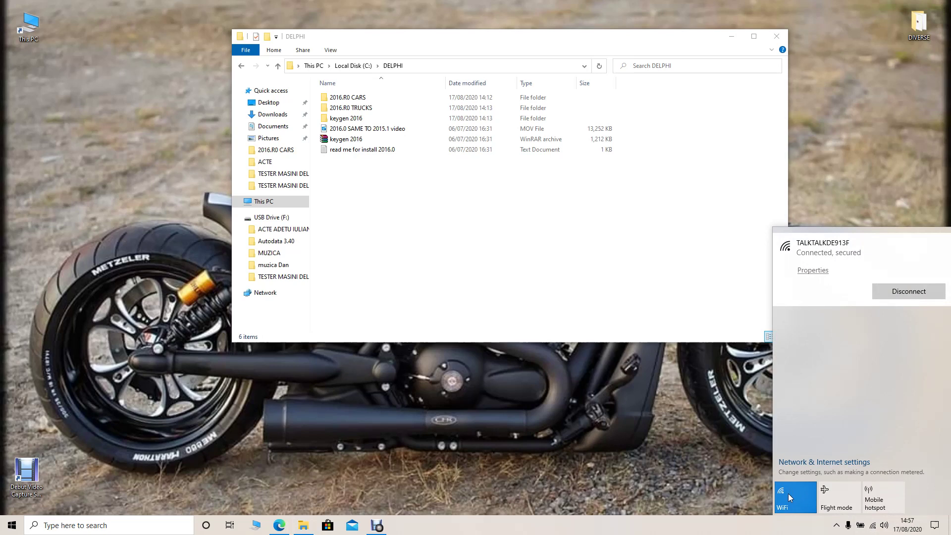
click(788, 495)
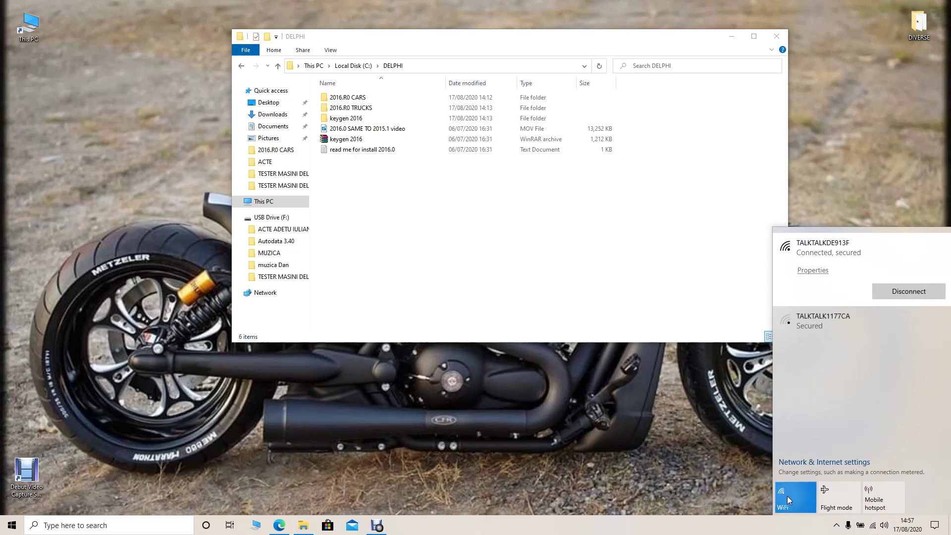
click(694, 452)
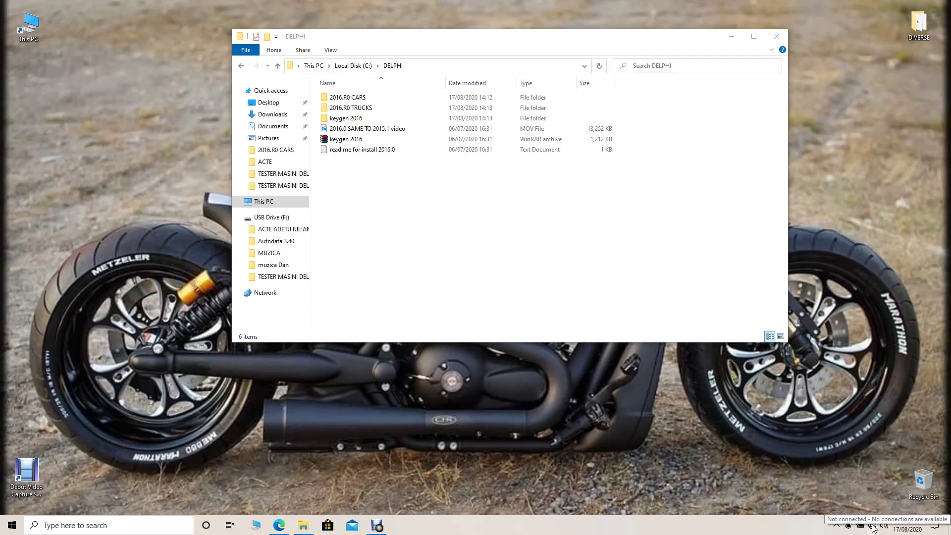
Turn off real-time protection, cloud-delivered protection, automatic sample submission and Tamper Protection in Windows Security
click(837, 525)
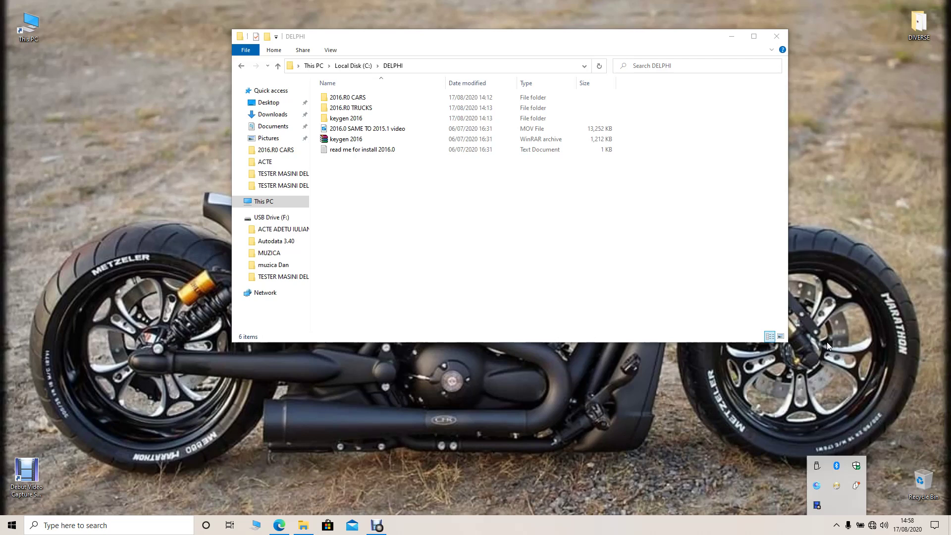
click(857, 466)
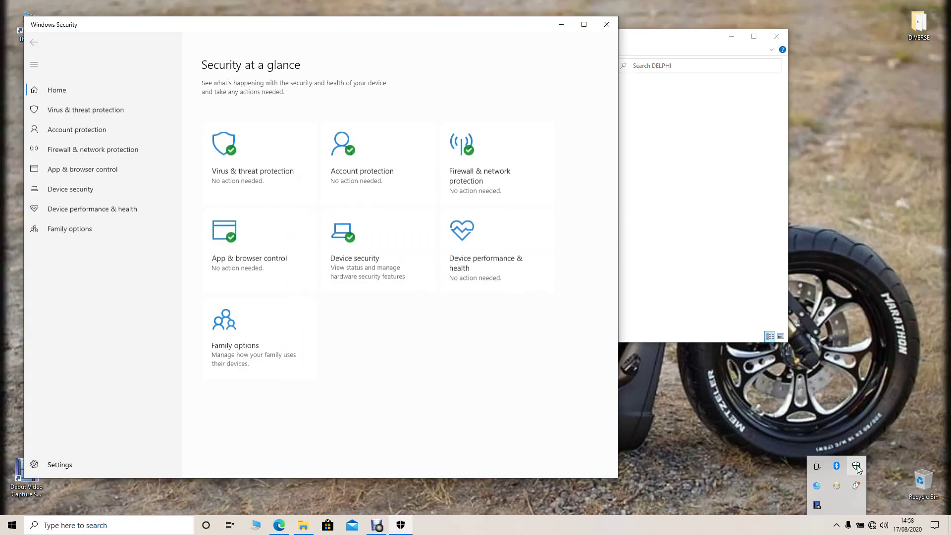
click(64, 113)
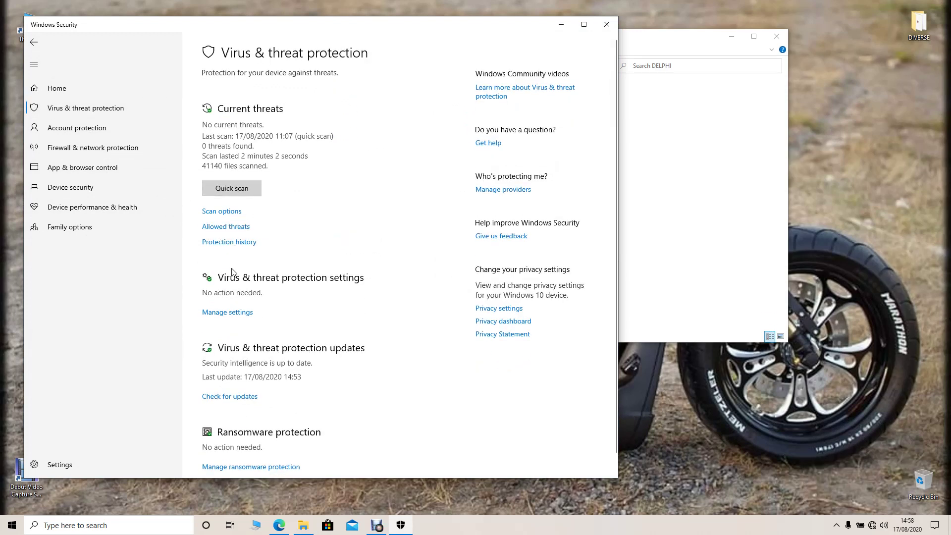
click(223, 312)
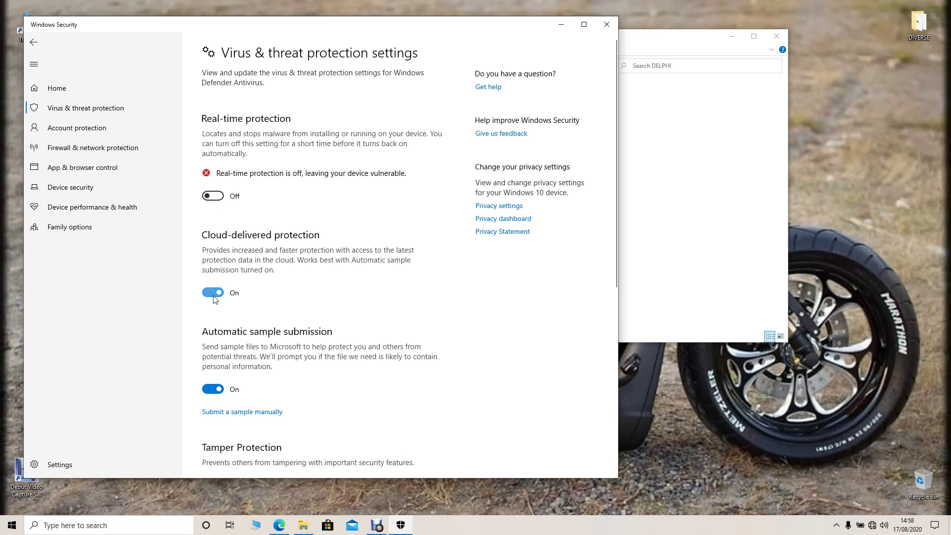
click(214, 296)
click(214, 409)
scroll(223, 224, down, 5)
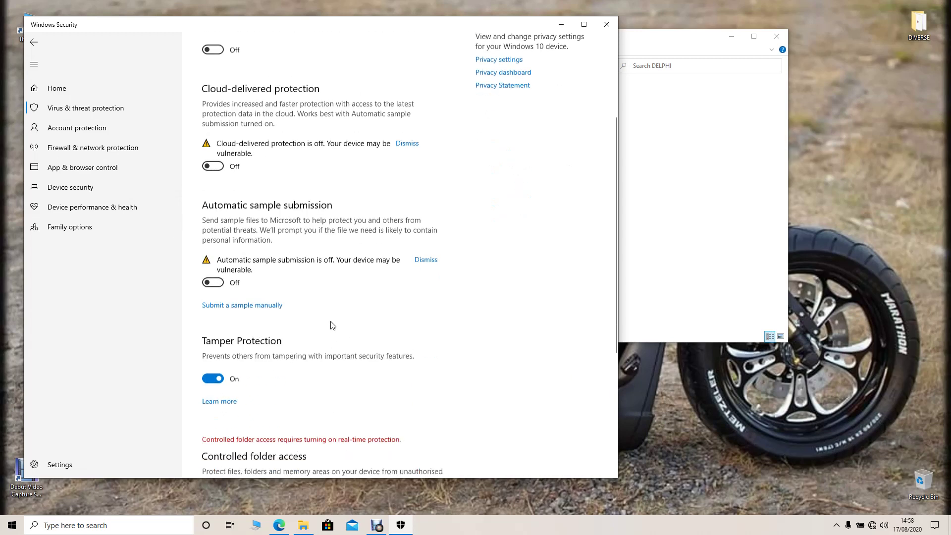
click(214, 191)
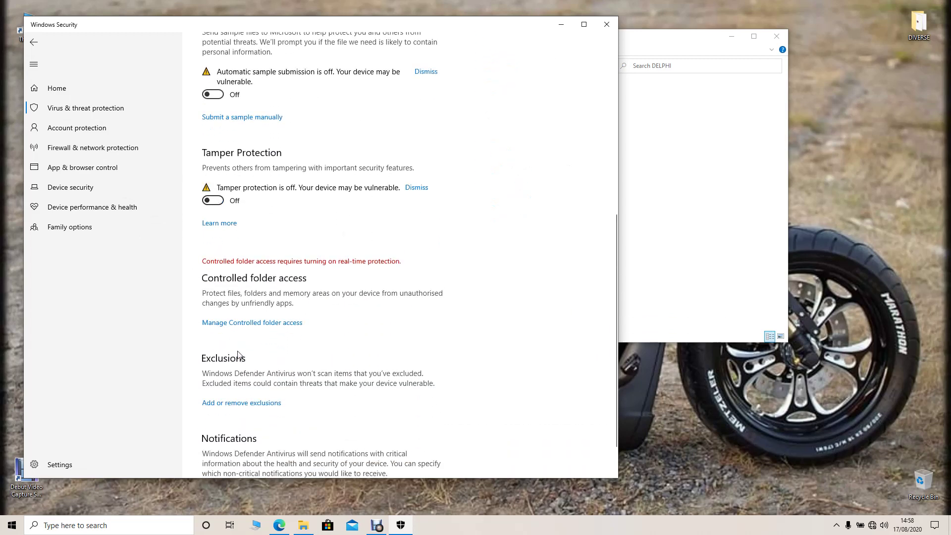
scroll(254, 354, down, 2)
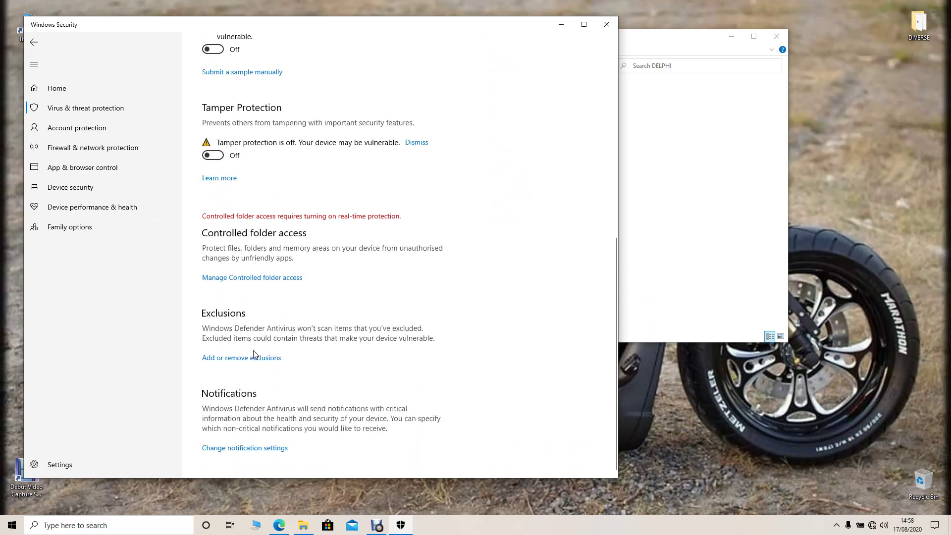
click(607, 25)
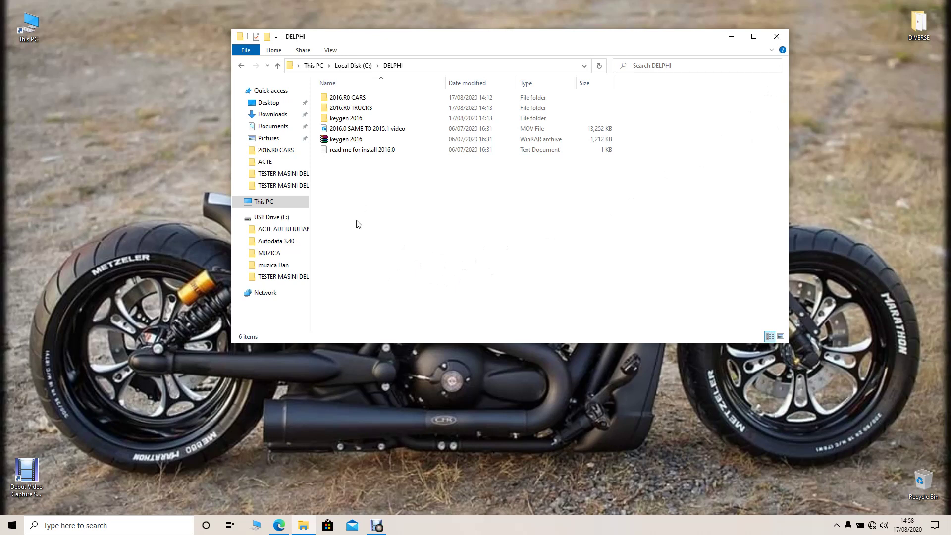
Create a desktop shortcut for the main application in the 2016.R0 CARS folder
click(342, 101)
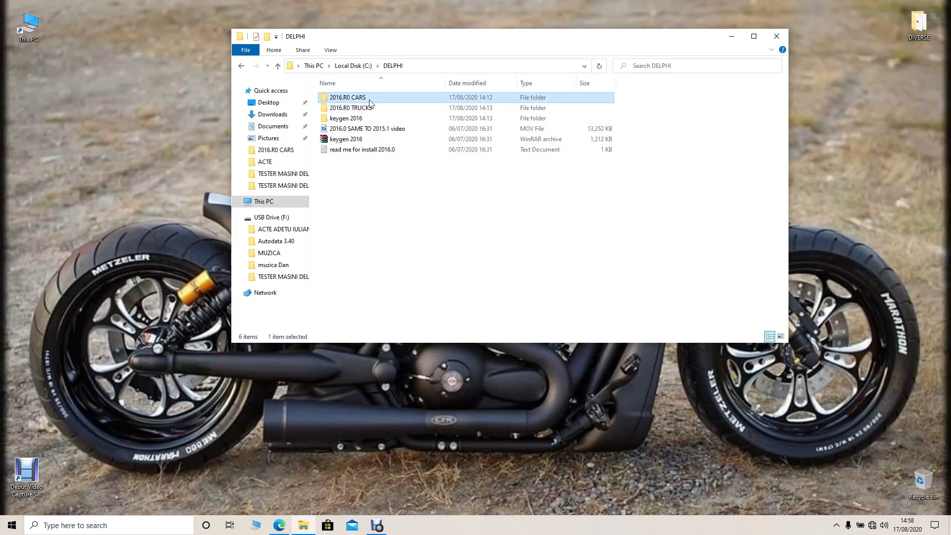
double_click(334, 98)
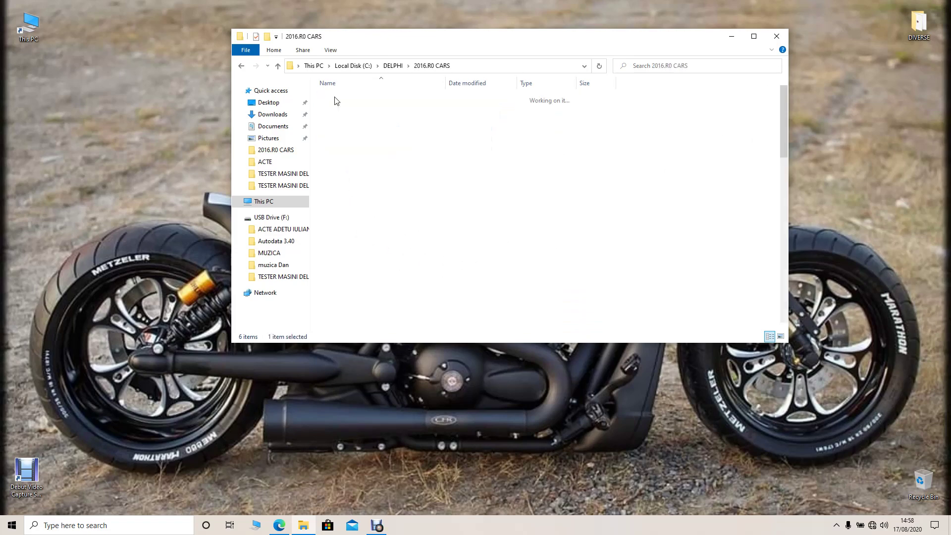
scroll(356, 151, down, 10)
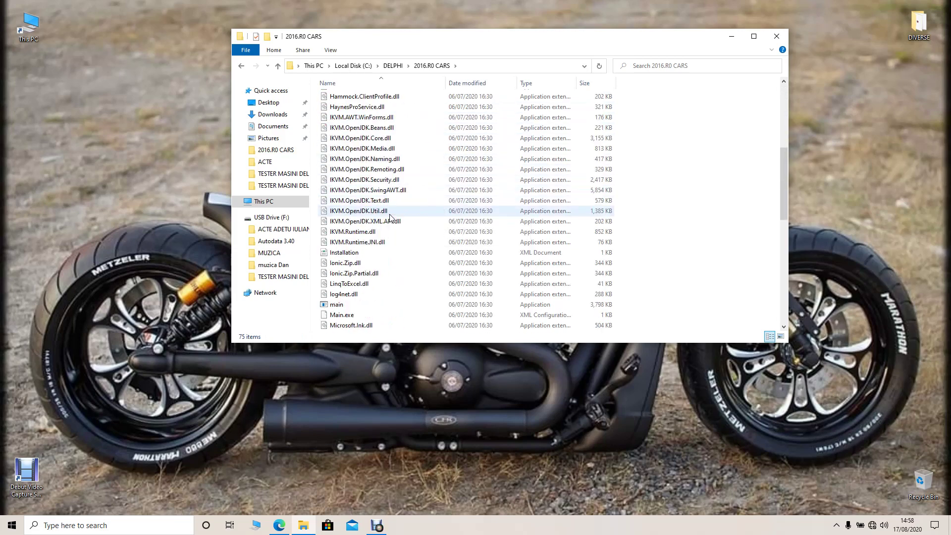
click(335, 245)
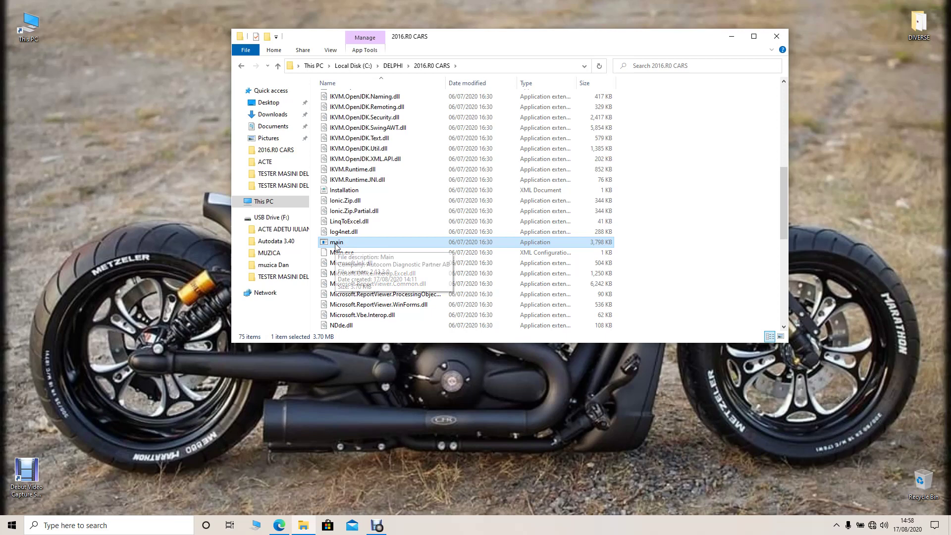
right_click(335, 245)
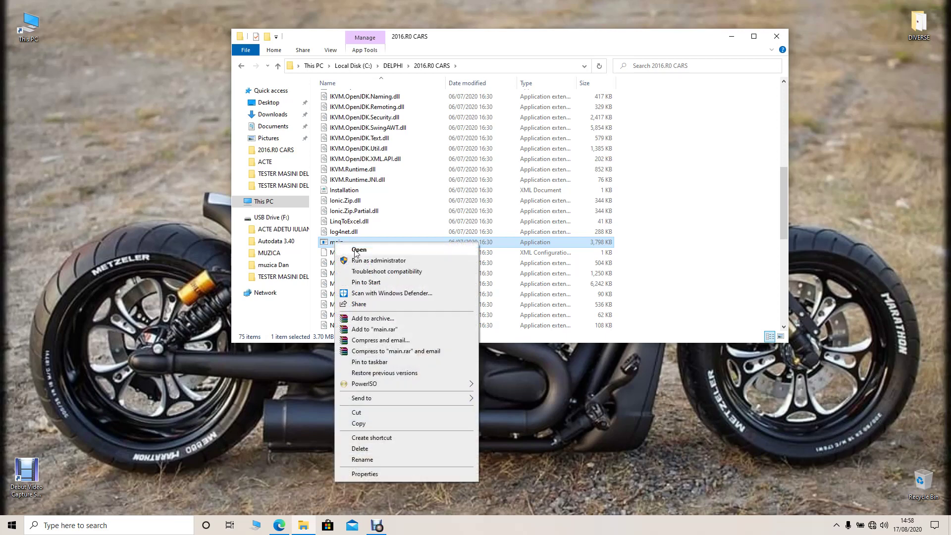
mouse_move(372, 403)
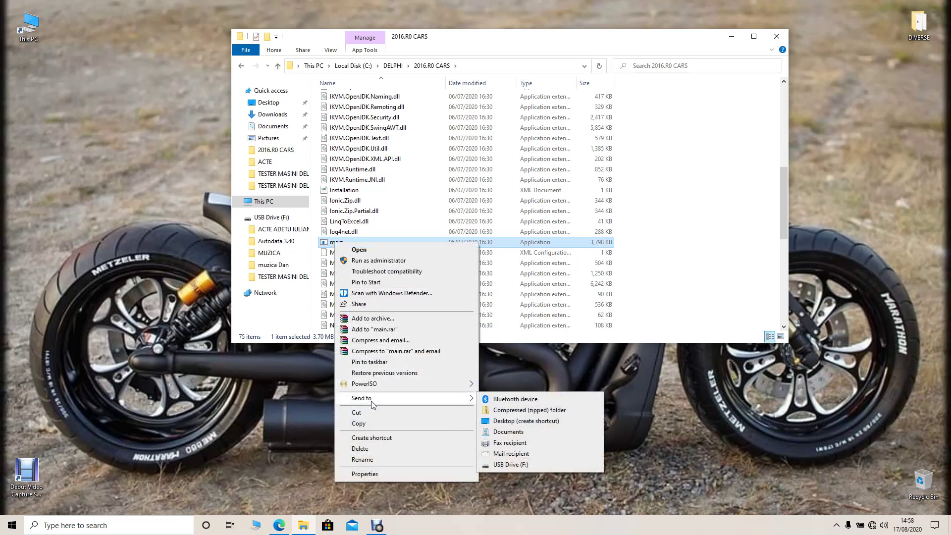
click(516, 421)
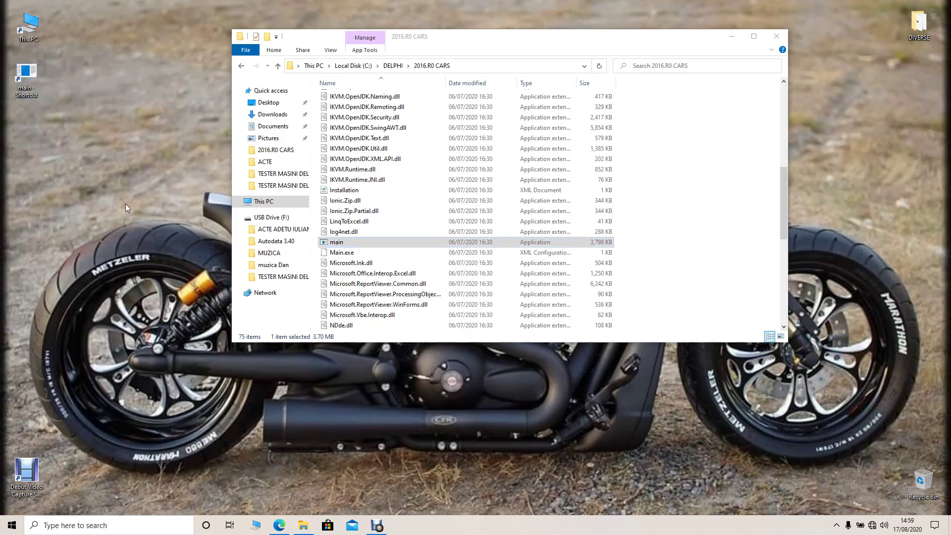
Return to the DELPHI folder, open 2016.R0 TRUCKS and locate its Main application
key(alt+Left)
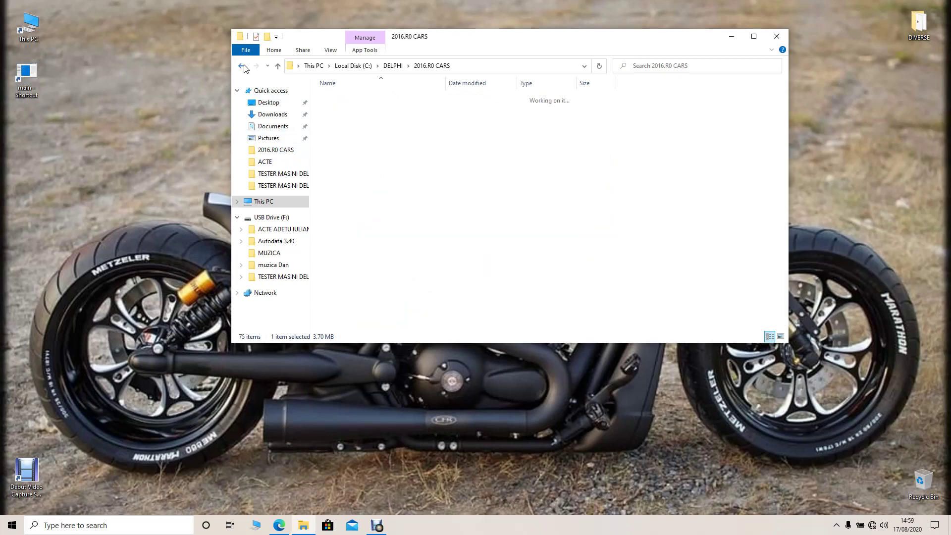
click(353, 108)
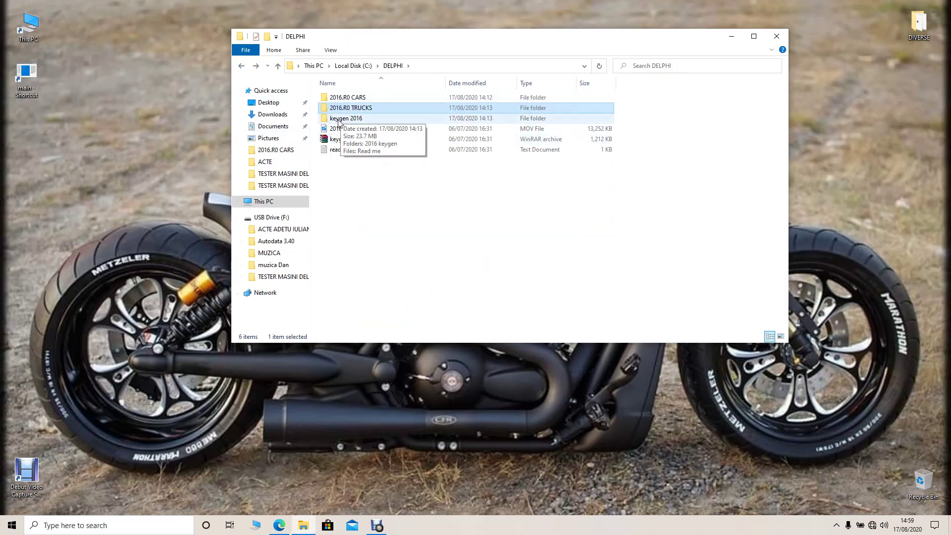
double_click(337, 110)
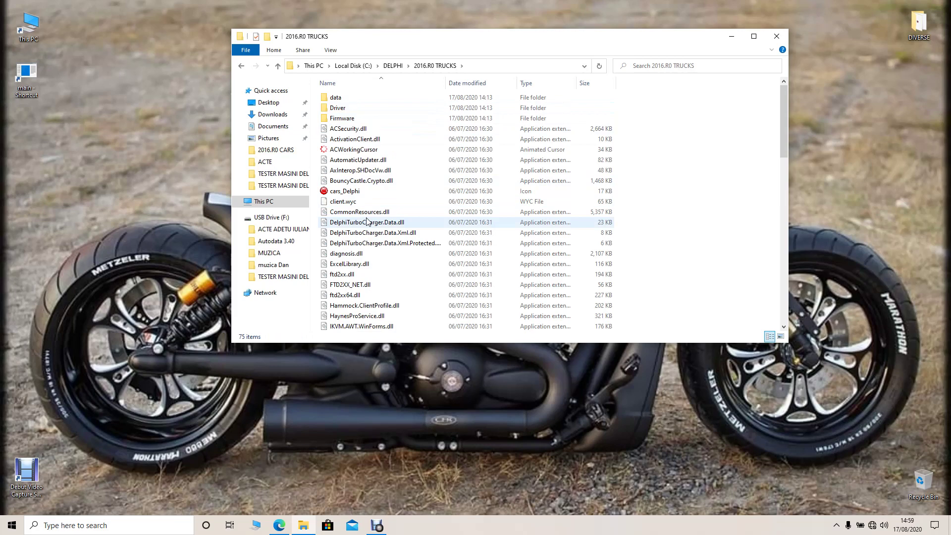
scroll(368, 224, down, 7)
scroll(366, 222, down, 3)
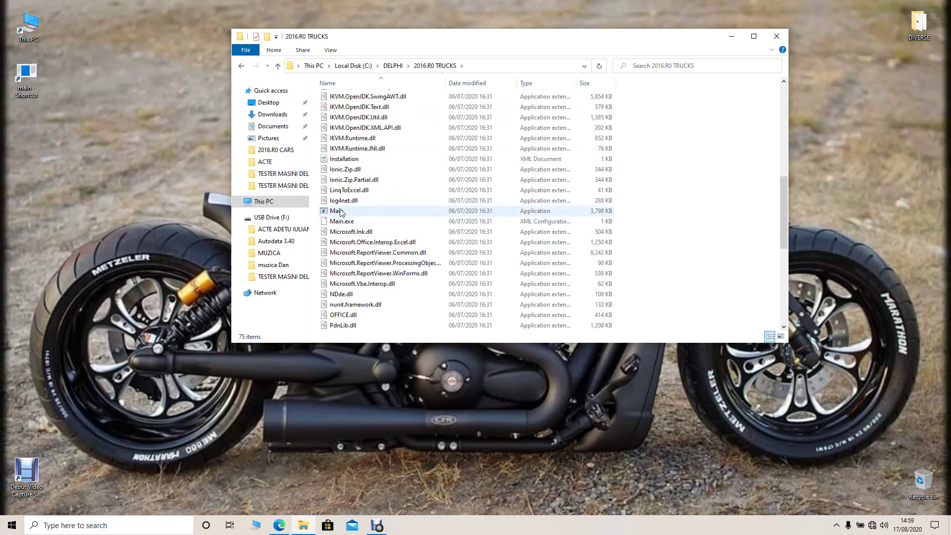
Rename the main shortcut on the desktop to CARS
click(28, 93)
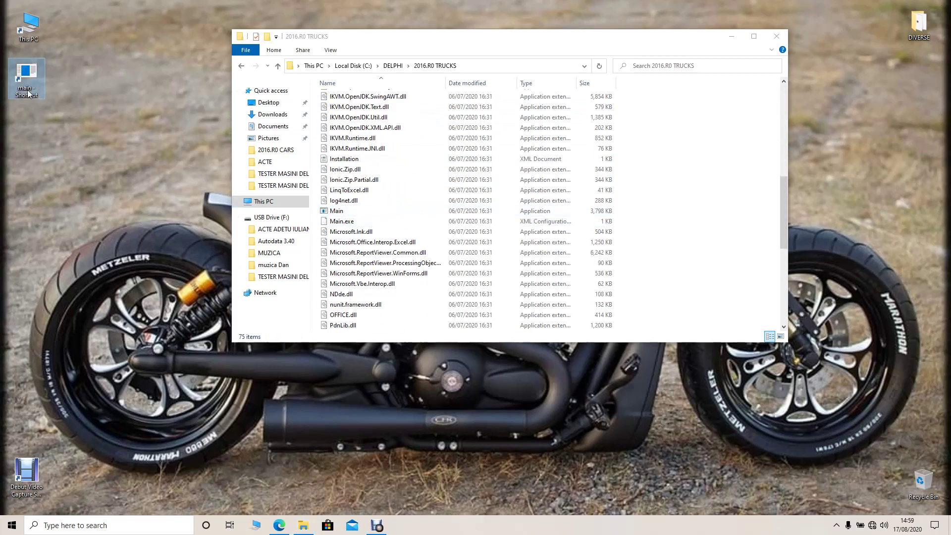
click(28, 93)
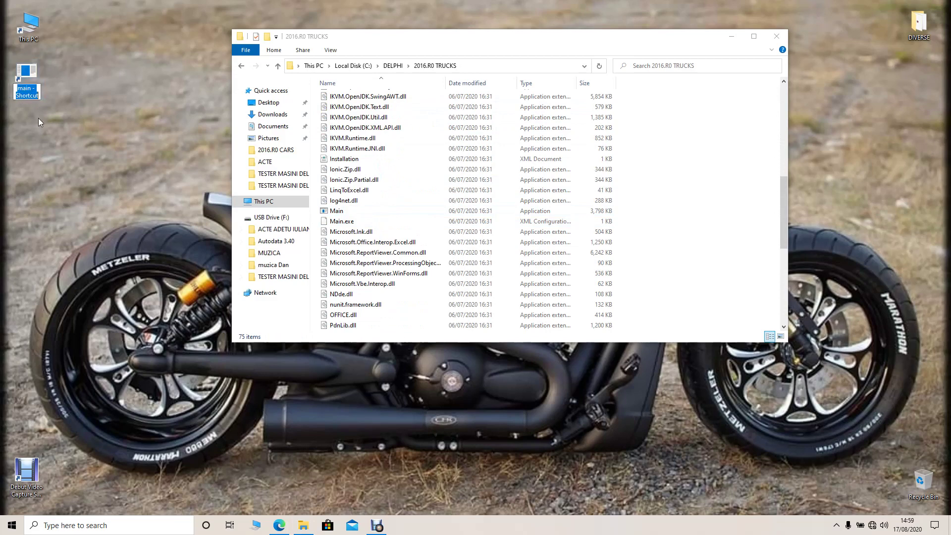
text(ca)
key(BackSpace)
key(BackSpace)
text(CARS)
key(Return)
Create a desktop shortcut for the Main application in the 2016.R0 TRUCKS folder
click(336, 212)
right_click(335, 212)
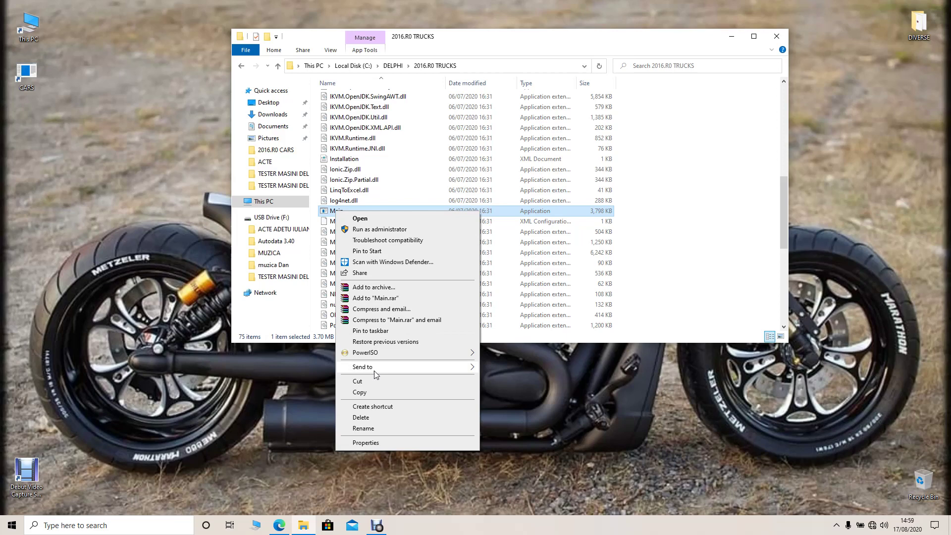
mouse_move(381, 369)
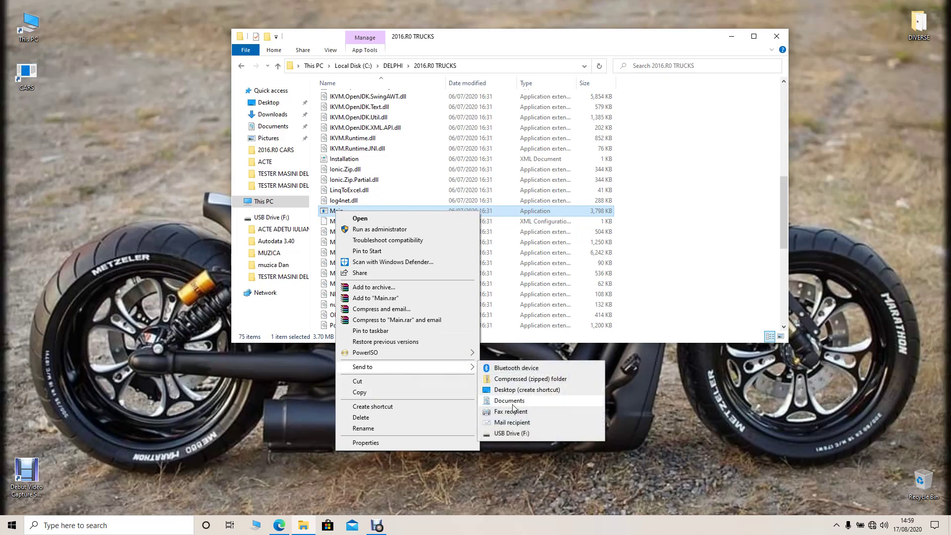
click(524, 390)
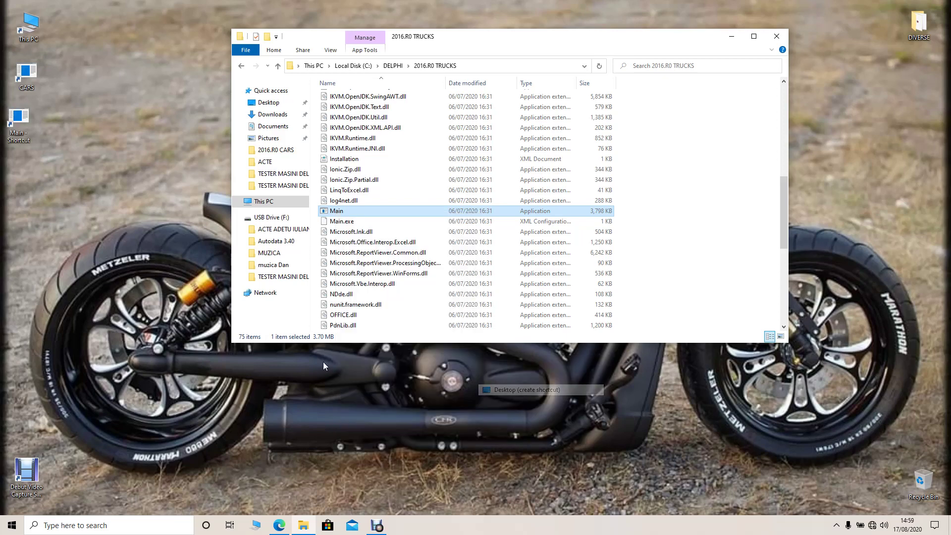
Line up the new Main shortcut beneath the CARS shortcut and rename it to TRUCKS
drag(16, 118, 30, 139)
click(30, 140)
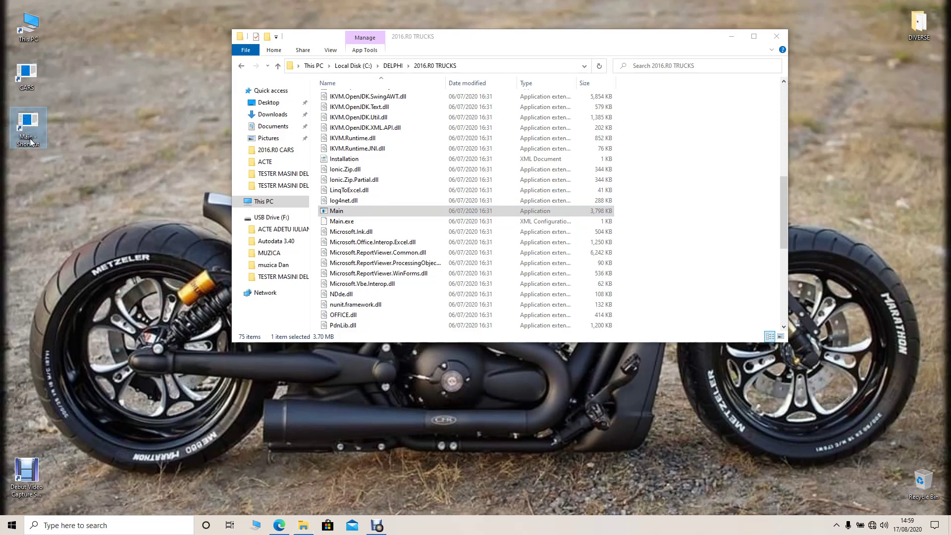
text(TRUCKS)
key(Return)
click(96, 224)
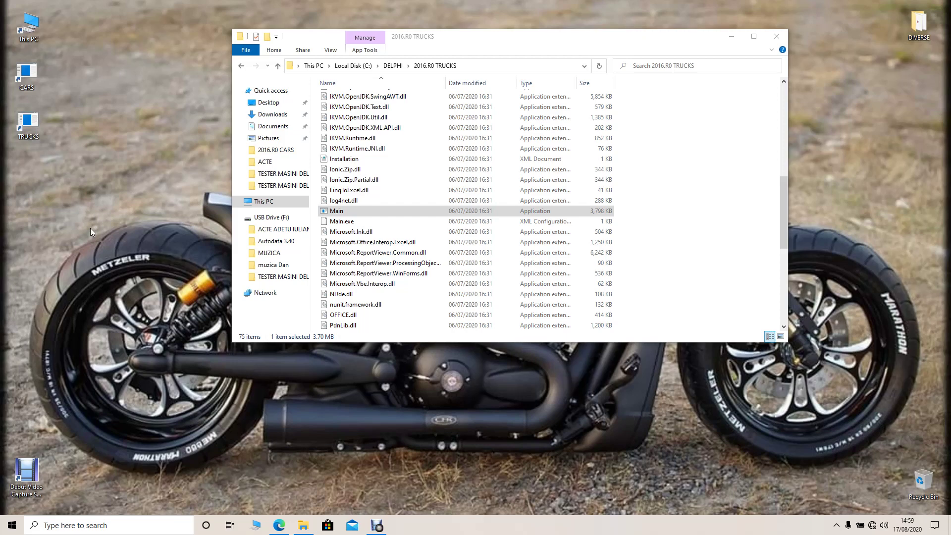
Return to the DELPHI folder, open the keygen 2016 archive and extract it to the desktop
click(239, 66)
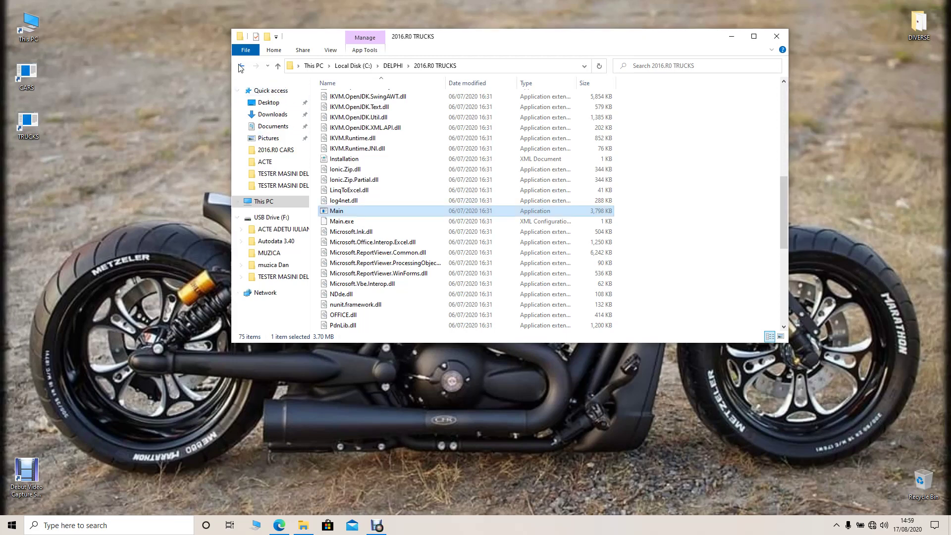
click(391, 221)
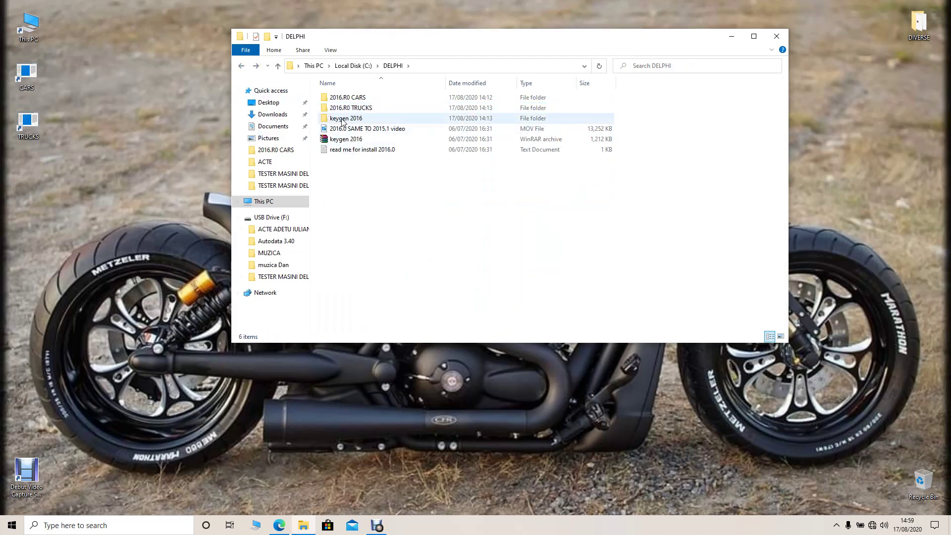
double_click(346, 139)
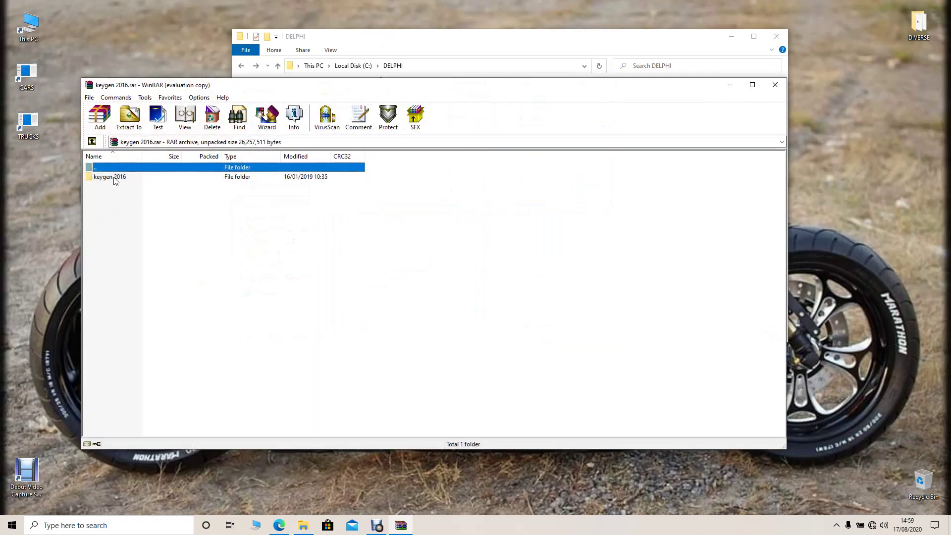
click(115, 181)
click(480, 271)
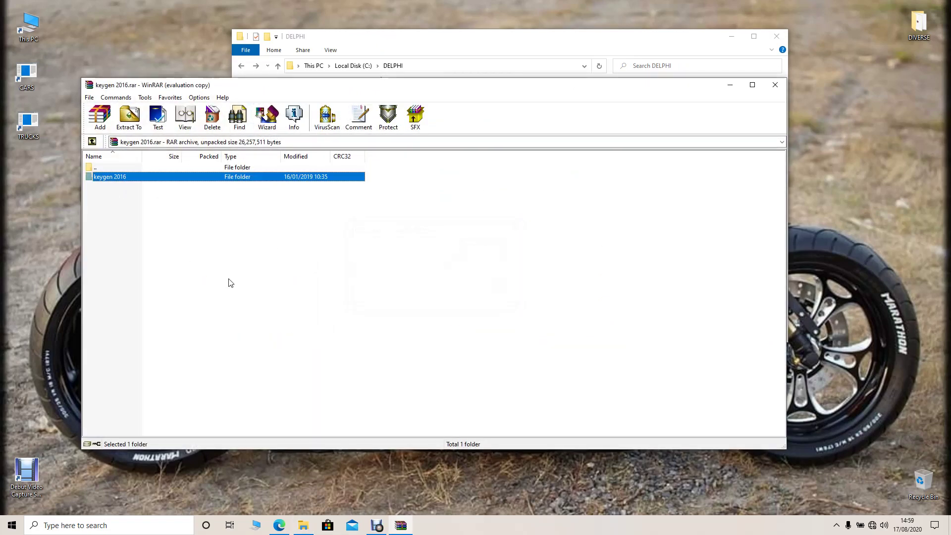
click(230, 283)
click(128, 117)
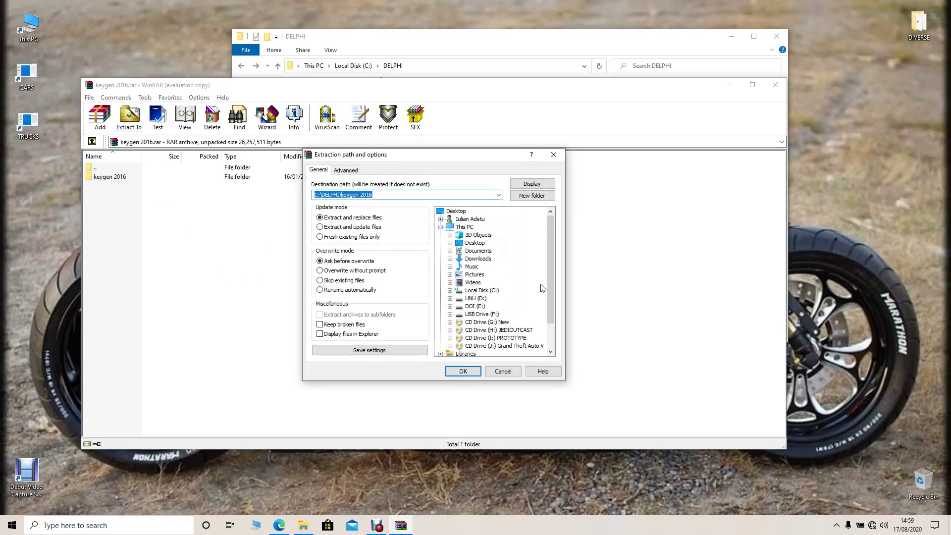
click(476, 243)
click(471, 372)
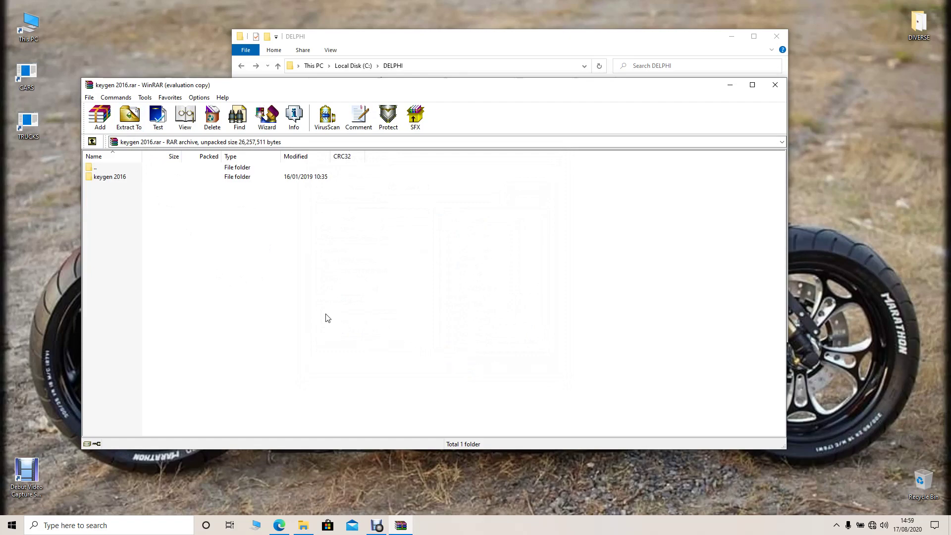
Close the archive and the DELPHI folder, and move the keygen 2016 folder beside This PC on the desktop
click(775, 86)
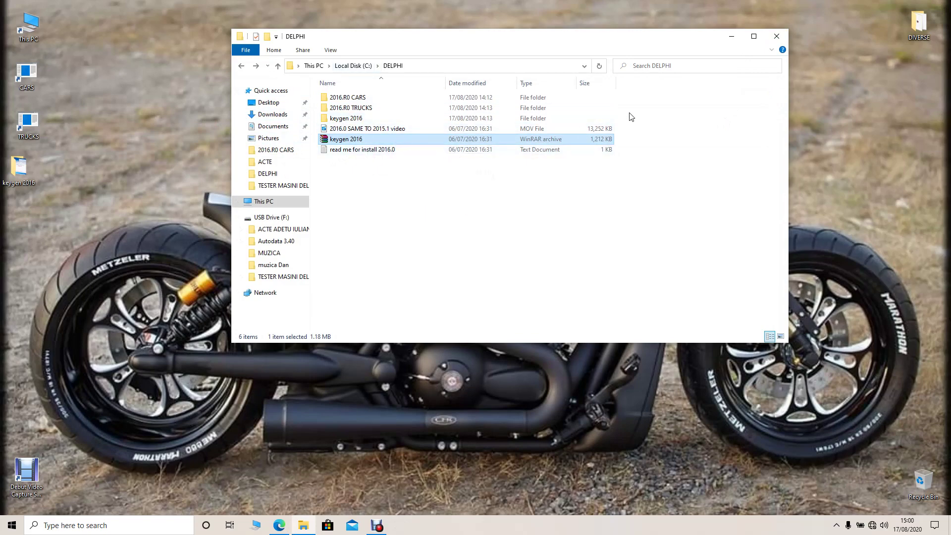
click(774, 41)
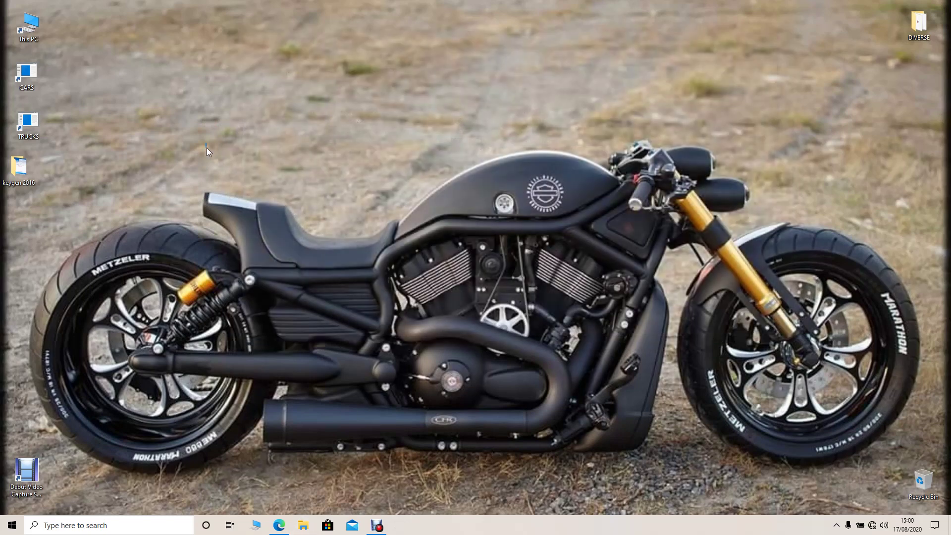
drag(21, 173, 99, 31)
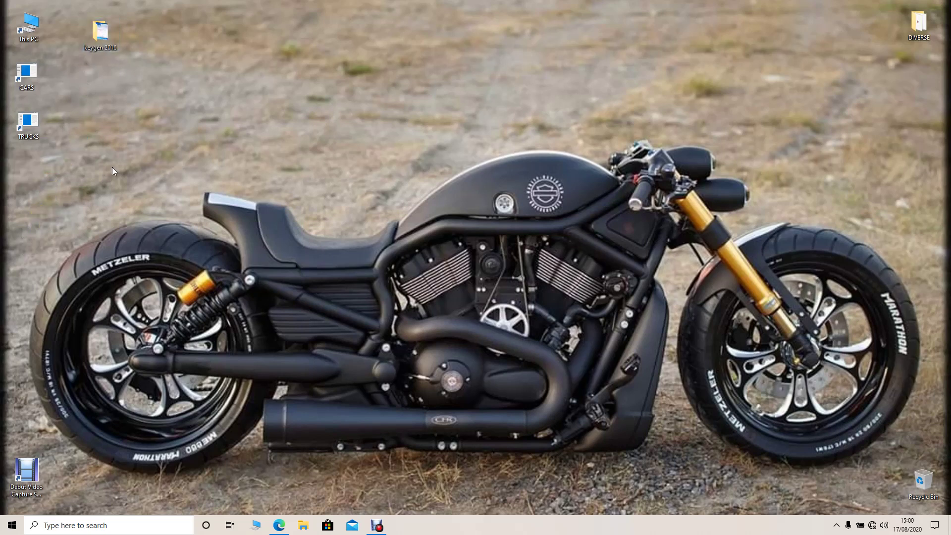
Launch CARS from the desktop, go through the software activation pages with the prefilled details and start the activation
click(25, 79)
double_click(25, 79)
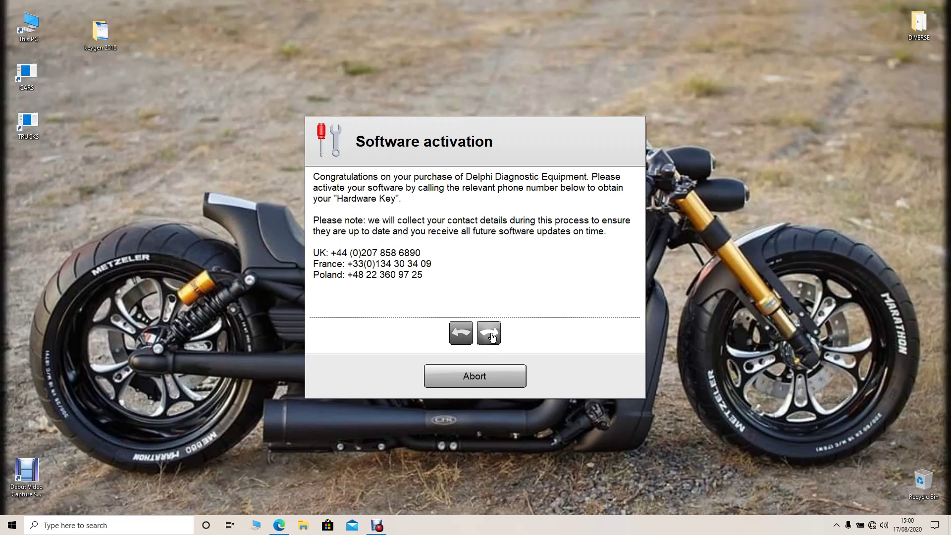
click(490, 333)
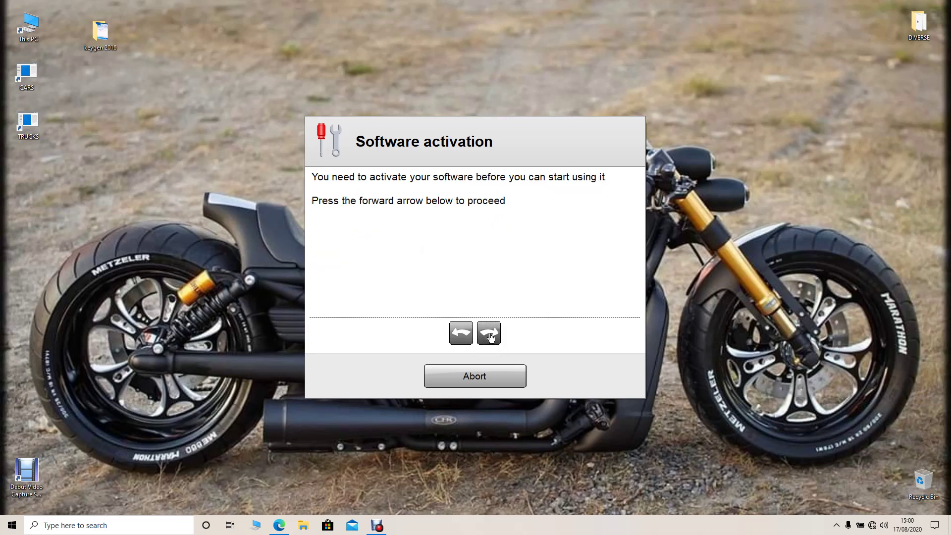
click(490, 335)
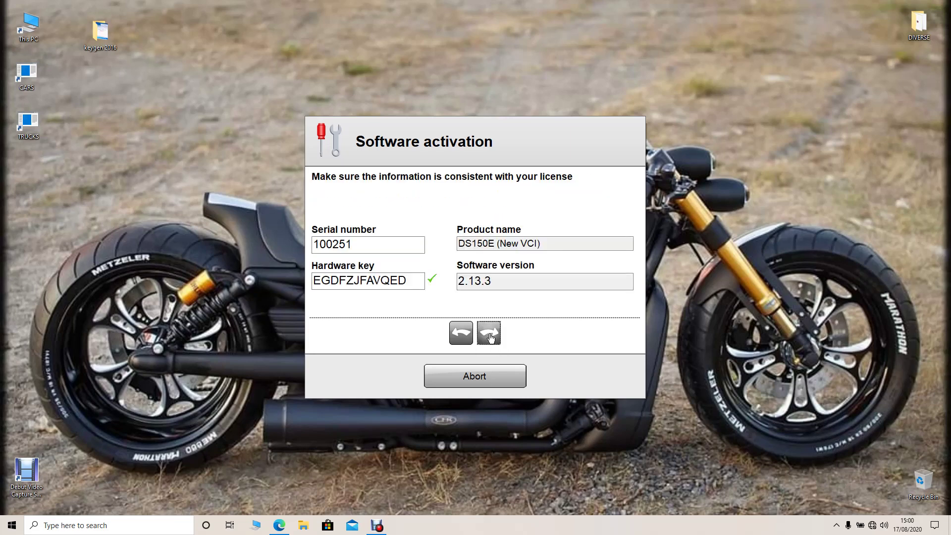
click(490, 336)
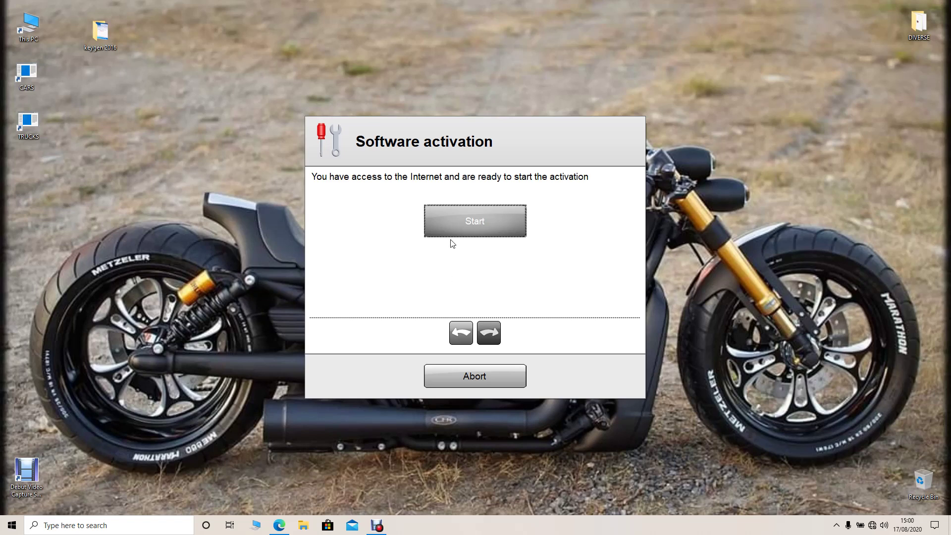
click(463, 225)
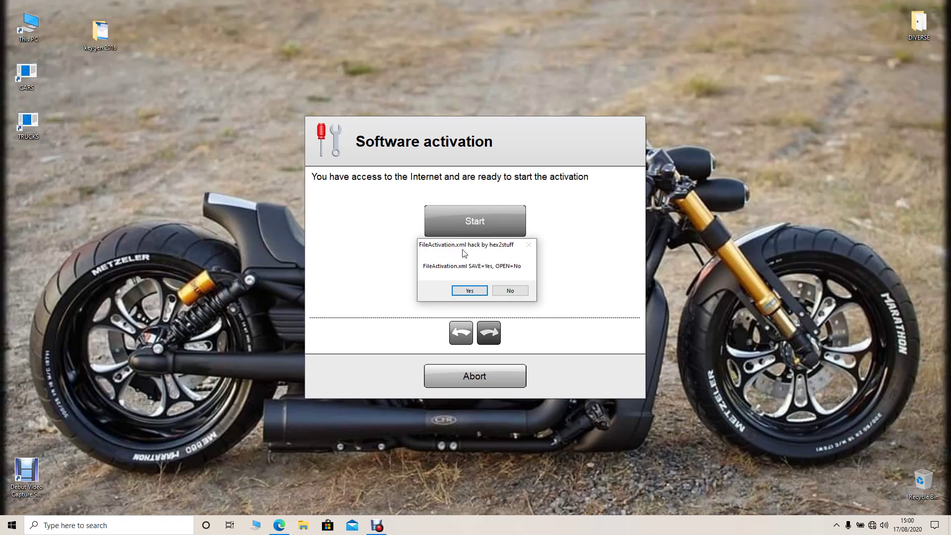
Choose to save FileActivation.xml, set the desktop as the destination and name the file CARS
click(469, 291)
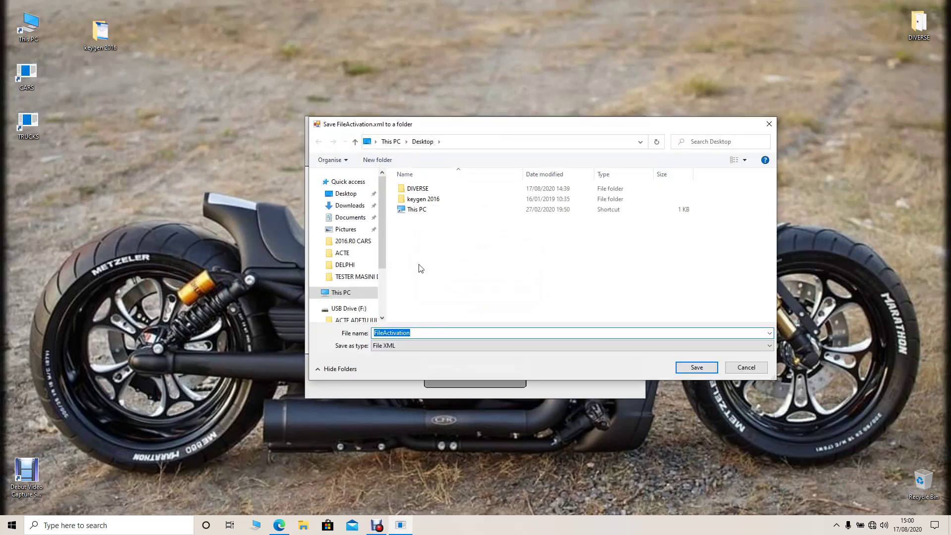
click(345, 193)
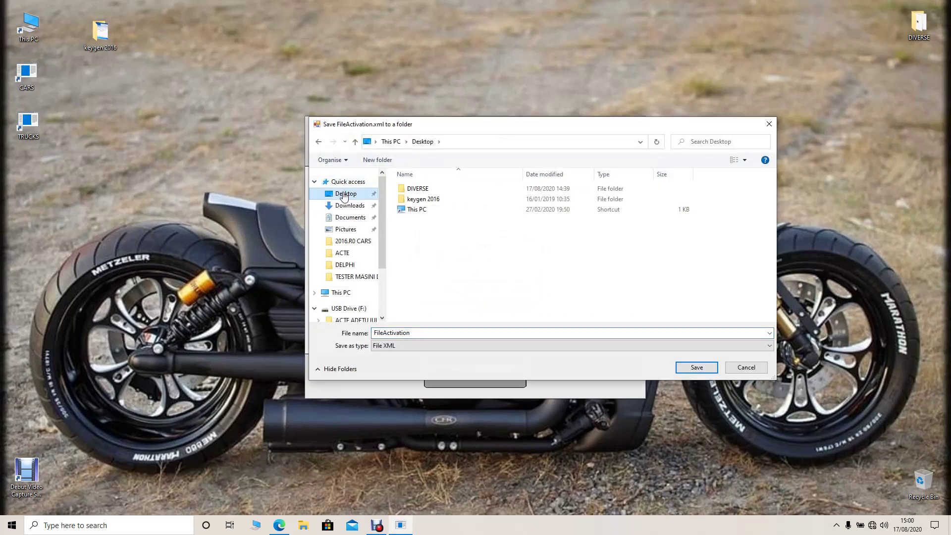
click(417, 332)
drag(417, 332, 348, 331)
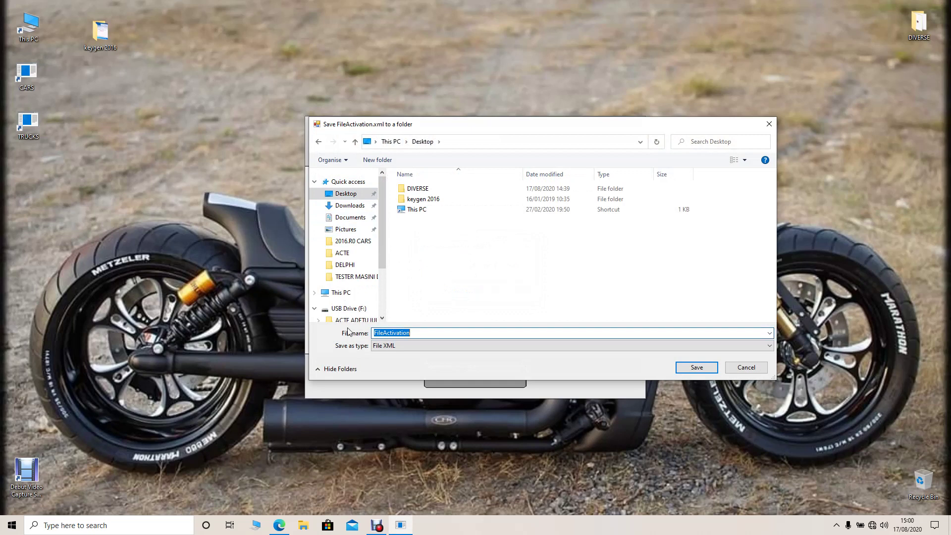
text(CARS)
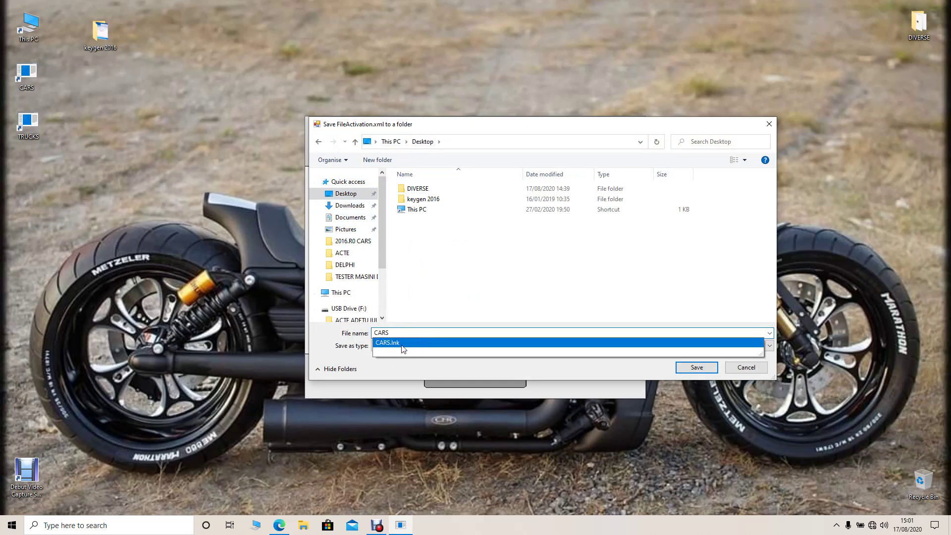
click(475, 342)
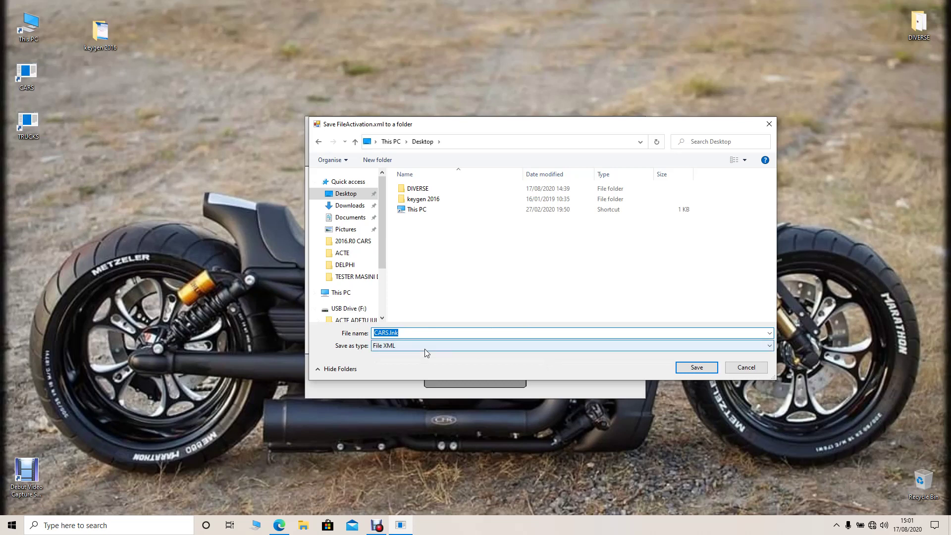
click(706, 370)
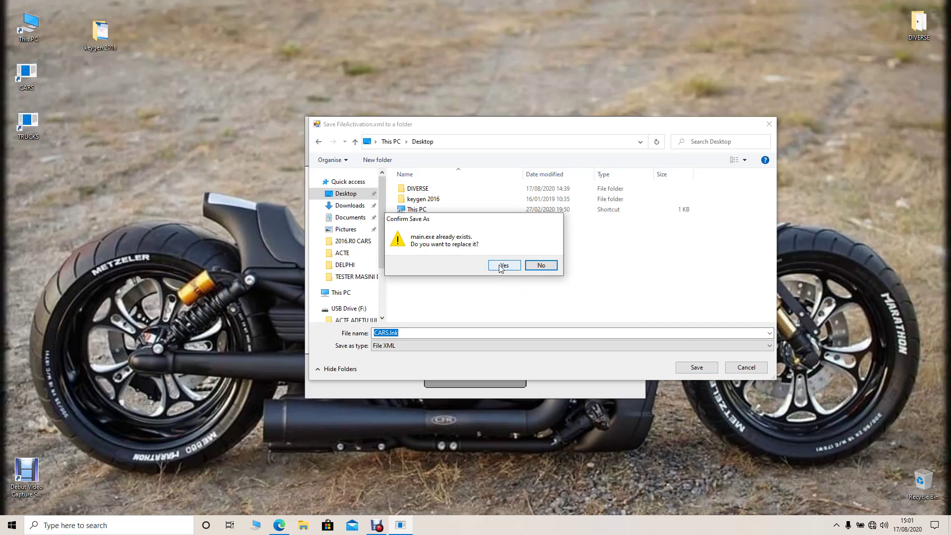
click(539, 266)
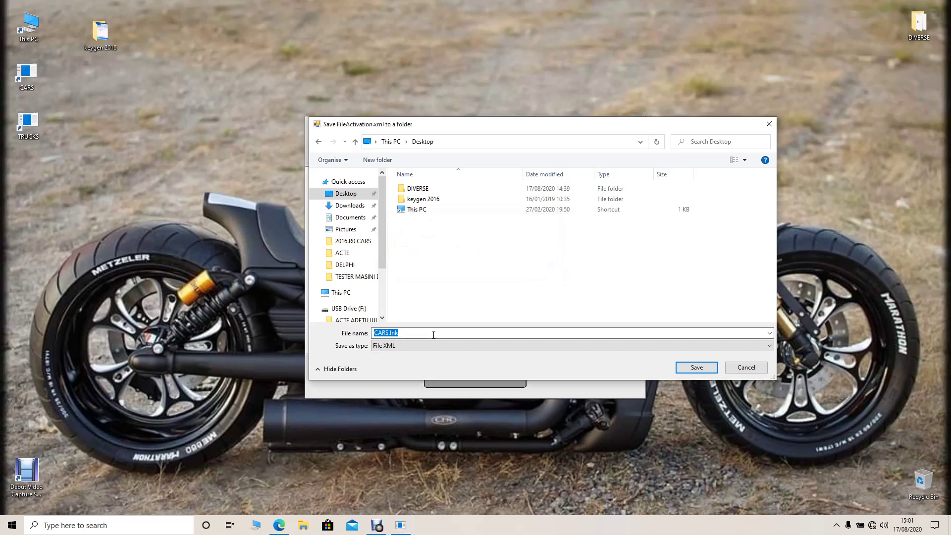
Correct the file name to CARS without the lnk extension and save the activation file on the desktop
click(408, 331)
key(BackSpace)
key(BackSpace)
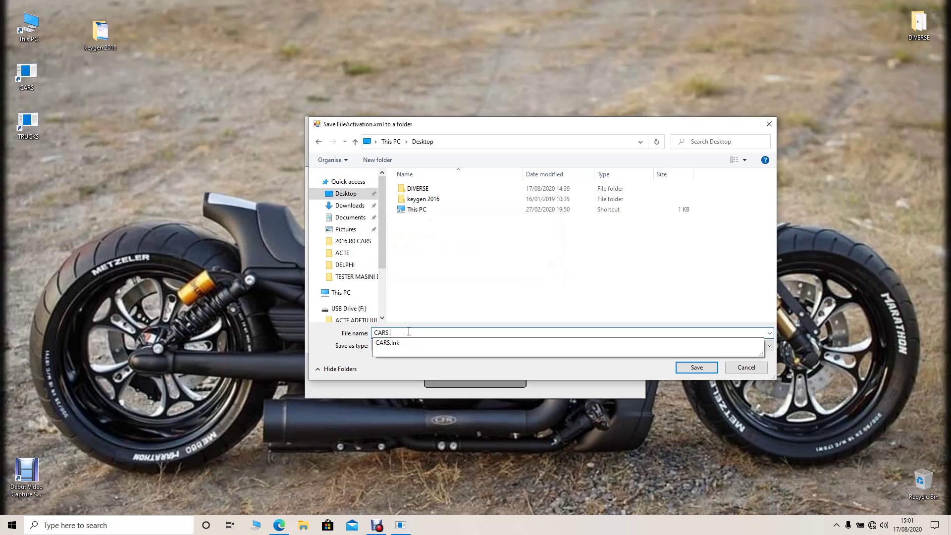
click(697, 367)
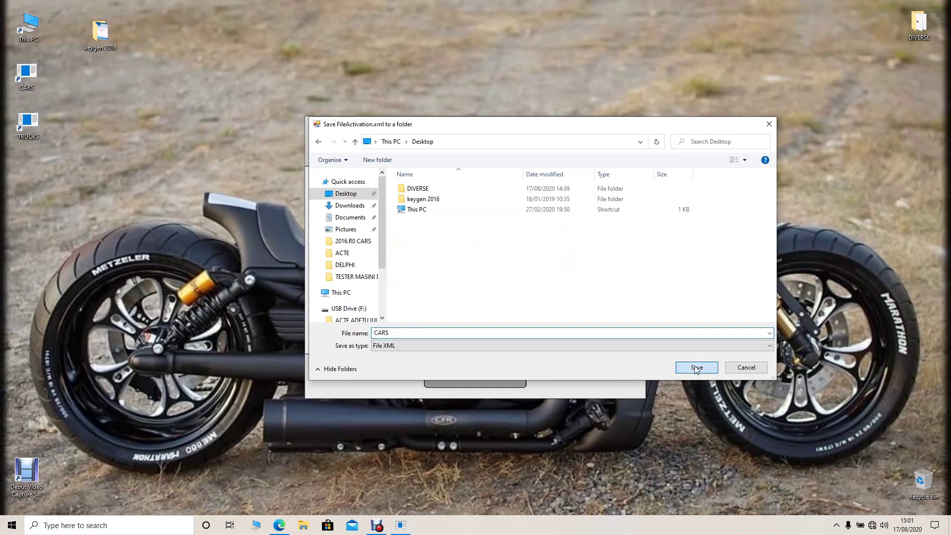
click(513, 291)
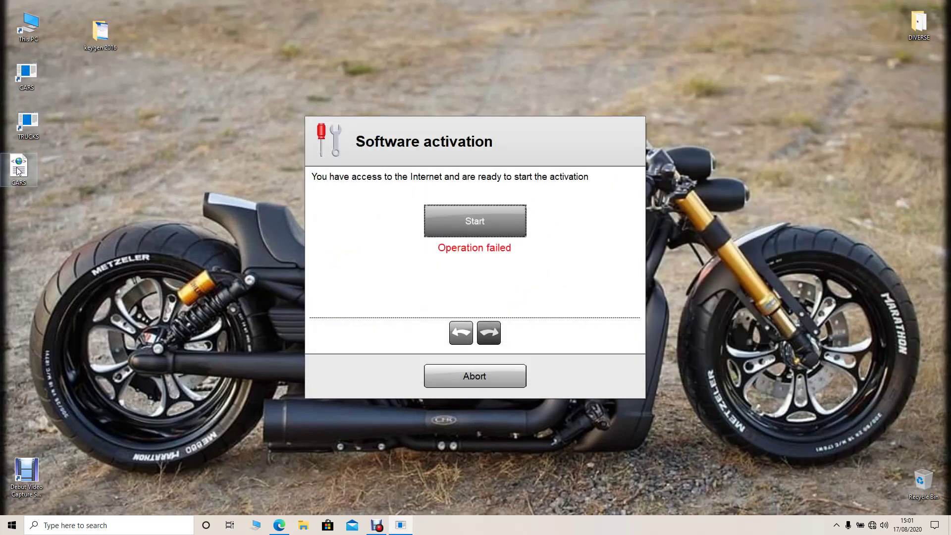
Line up the saved CARS file beneath the TRUCKS shortcut and abort the software activation
drag(18, 173, 35, 176)
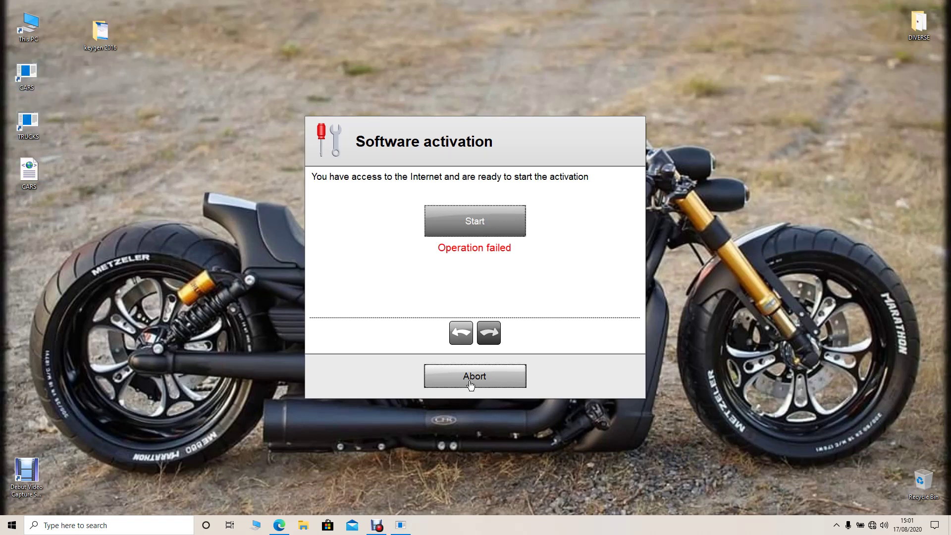
click(475, 377)
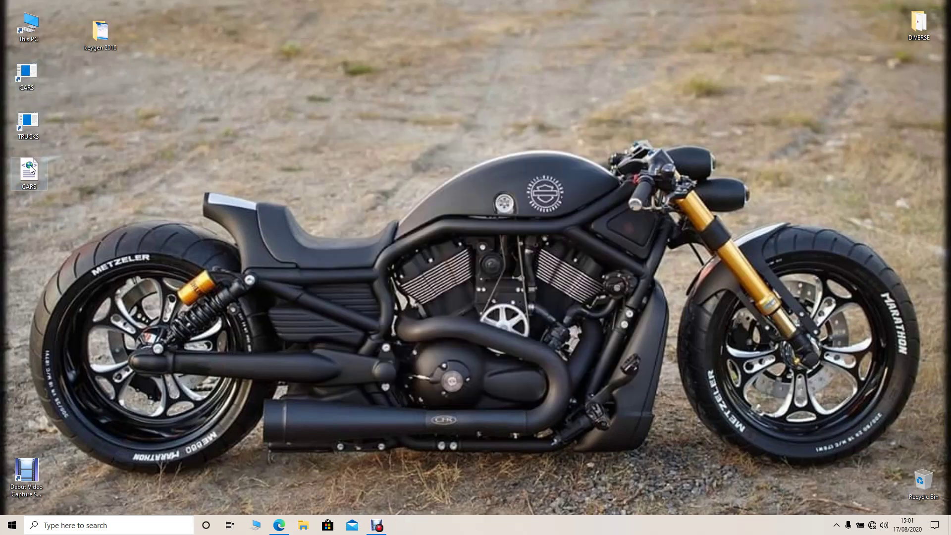
Run the autocom 2016.00 kg application from the desktop's keygen 2016 folder, inside 2016 keygen, and close the browser window it opens
double_click(97, 39)
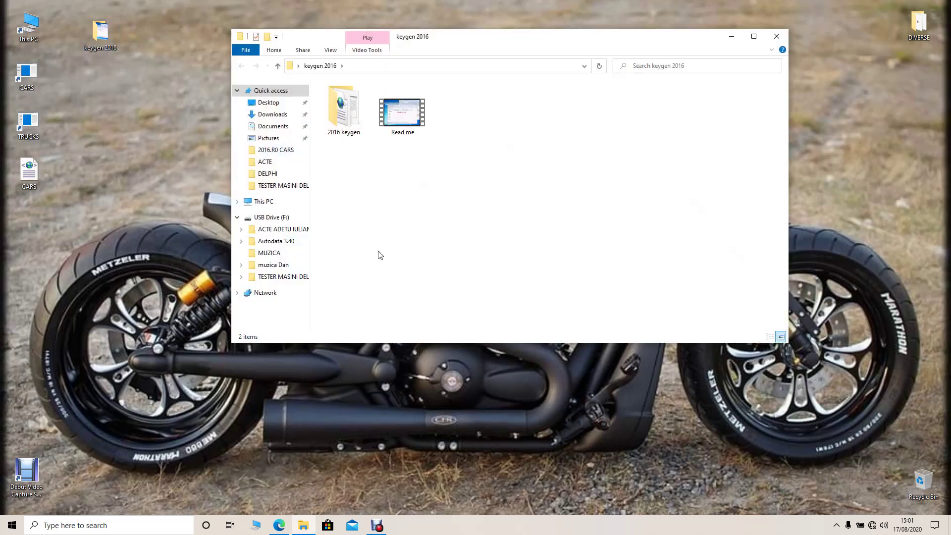
click(343, 118)
double_click(344, 118)
click(339, 110)
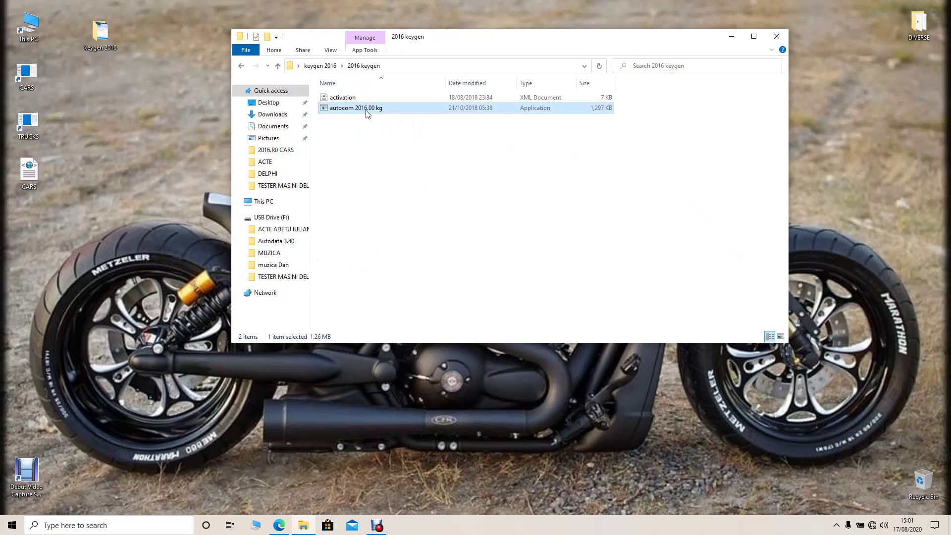
double_click(339, 108)
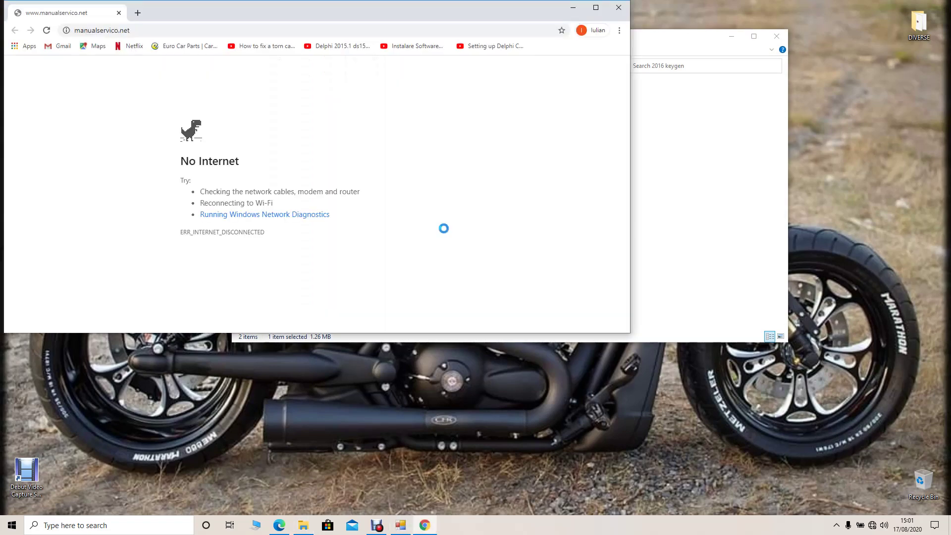
click(619, 8)
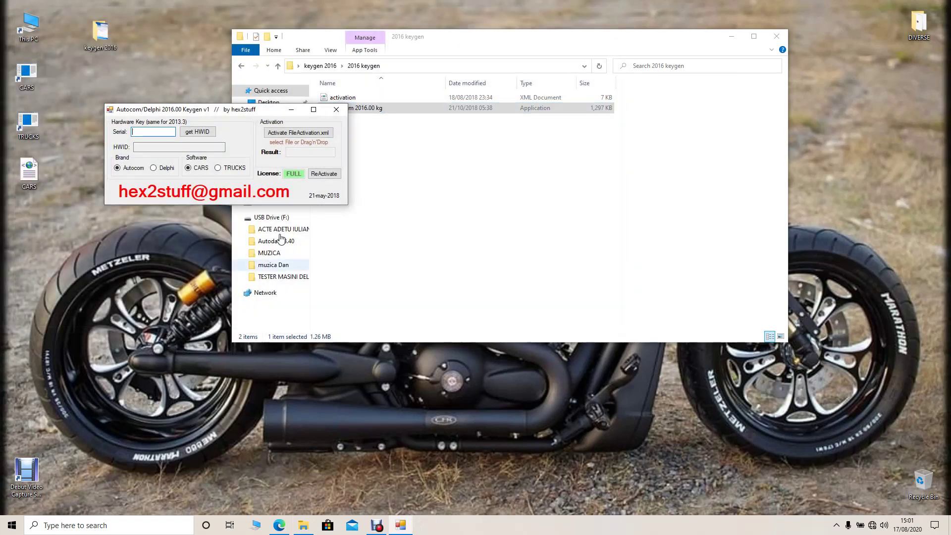
Activate the CARS XML file from the desktop in the keygen and close the browser window that opens
click(304, 135)
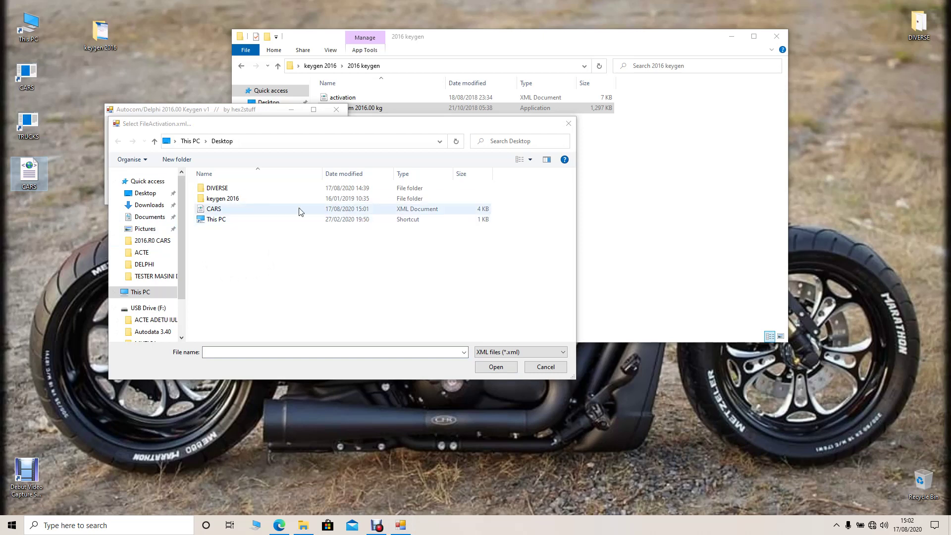
click(224, 211)
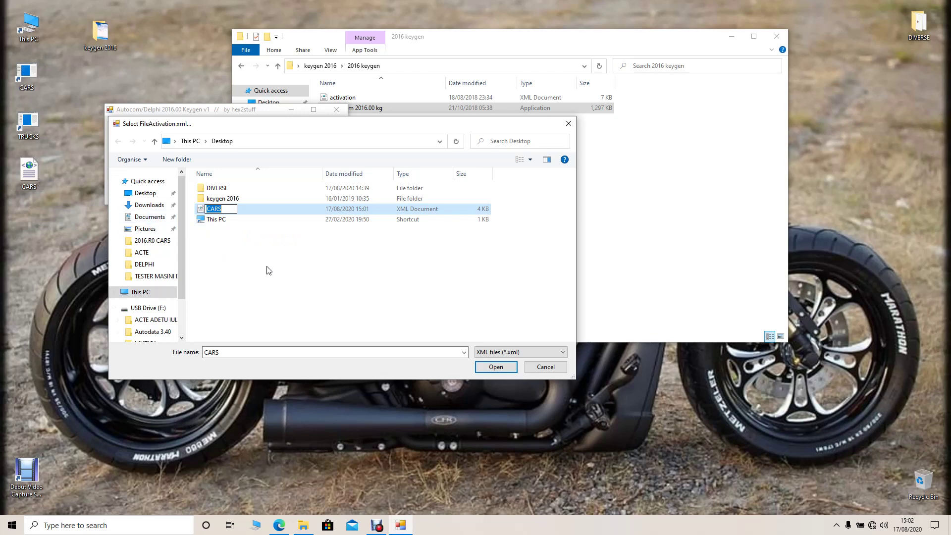
click(340, 264)
click(219, 210)
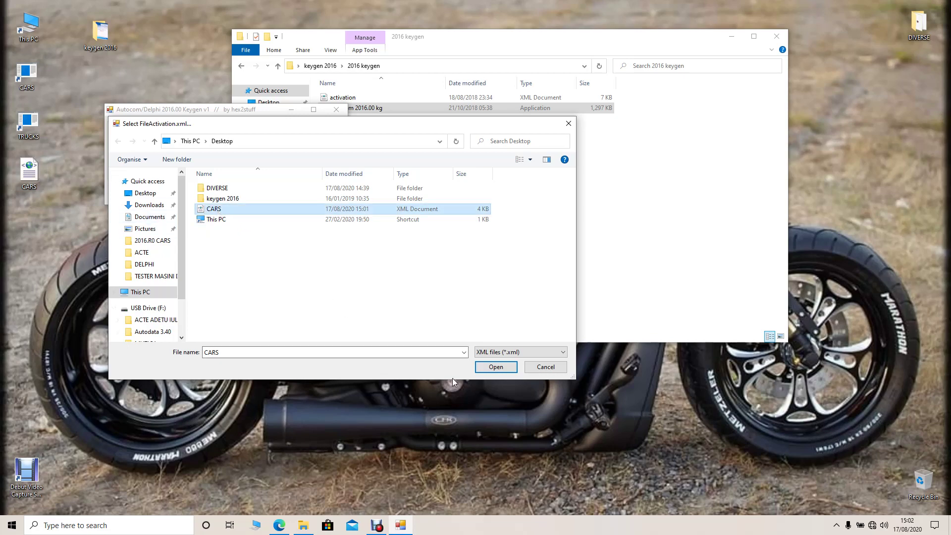
click(495, 367)
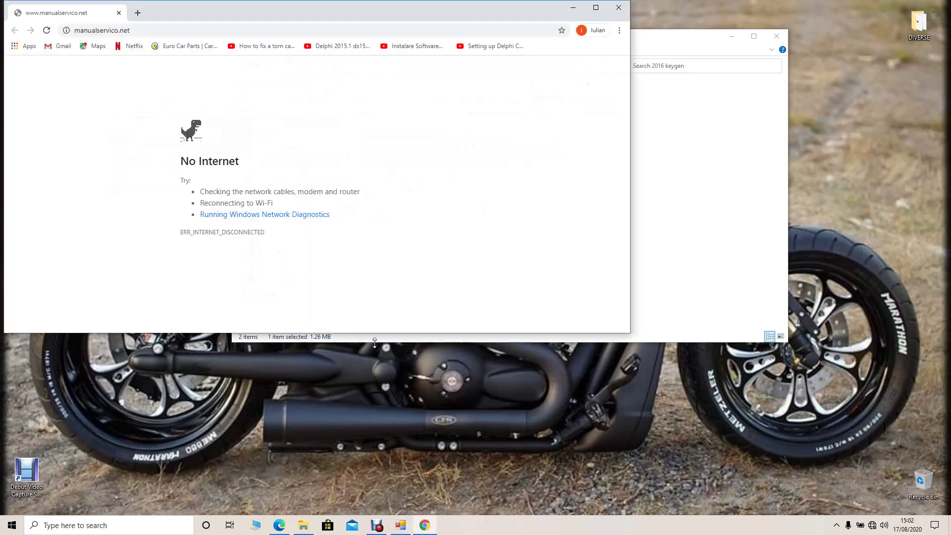
click(619, 7)
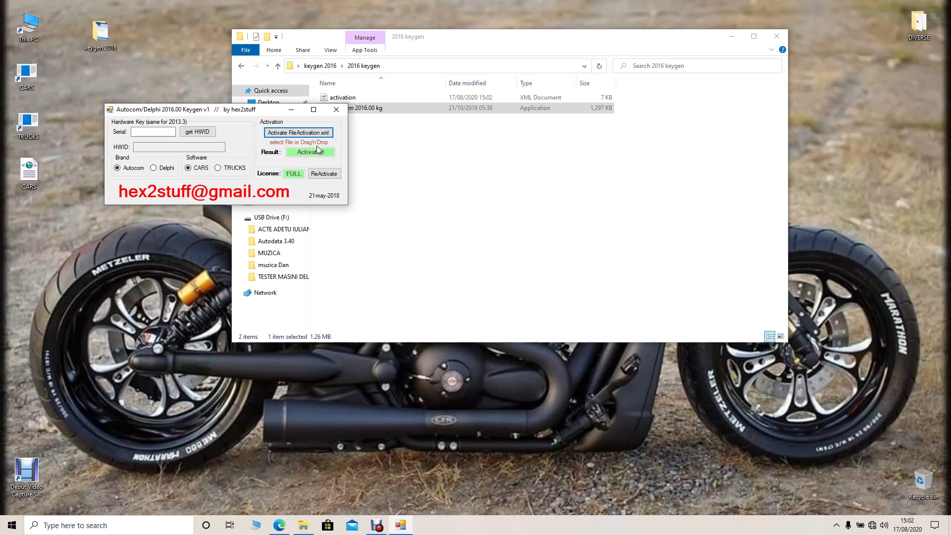
Close the keygen and the 2016 keygen folder window
click(336, 110)
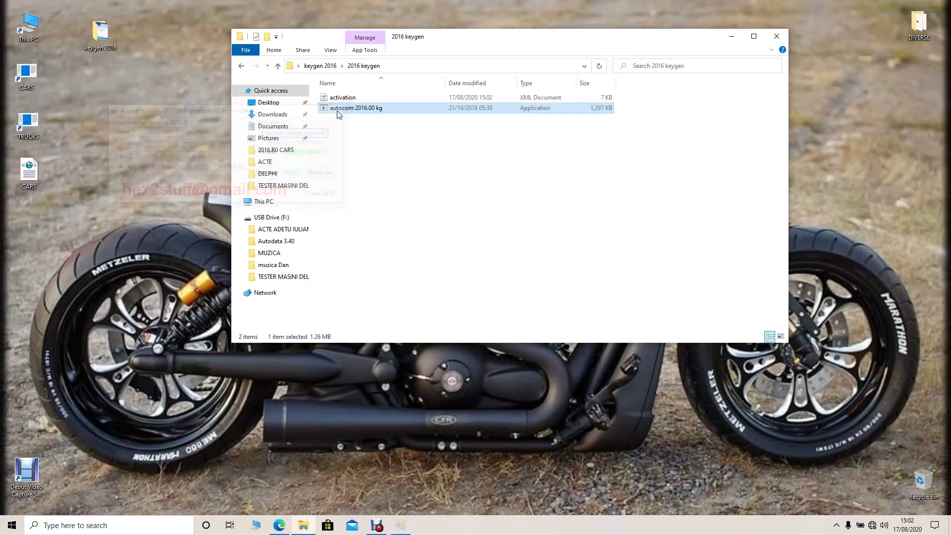
click(467, 222)
click(777, 37)
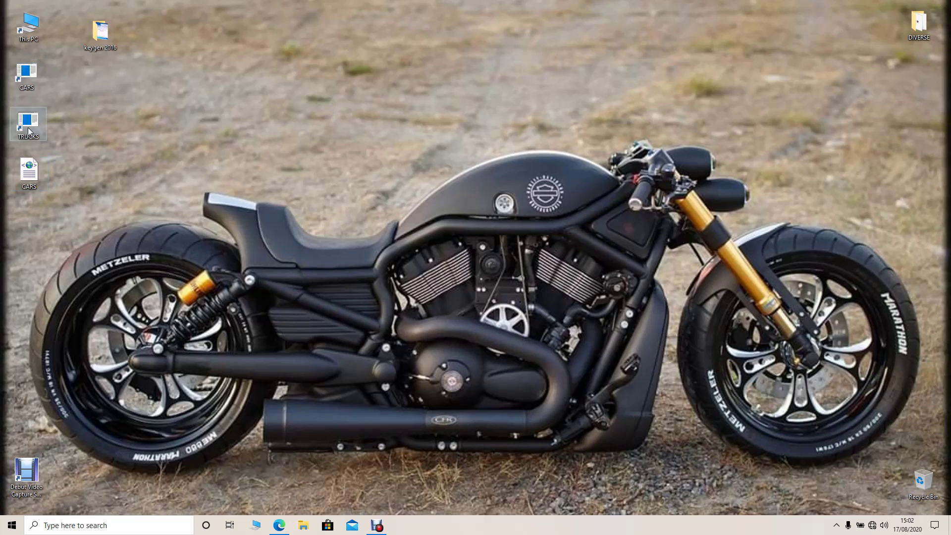
Launch CARS from the desktop shortcut, advance through the software activation pages and start the activation
double_click(23, 79)
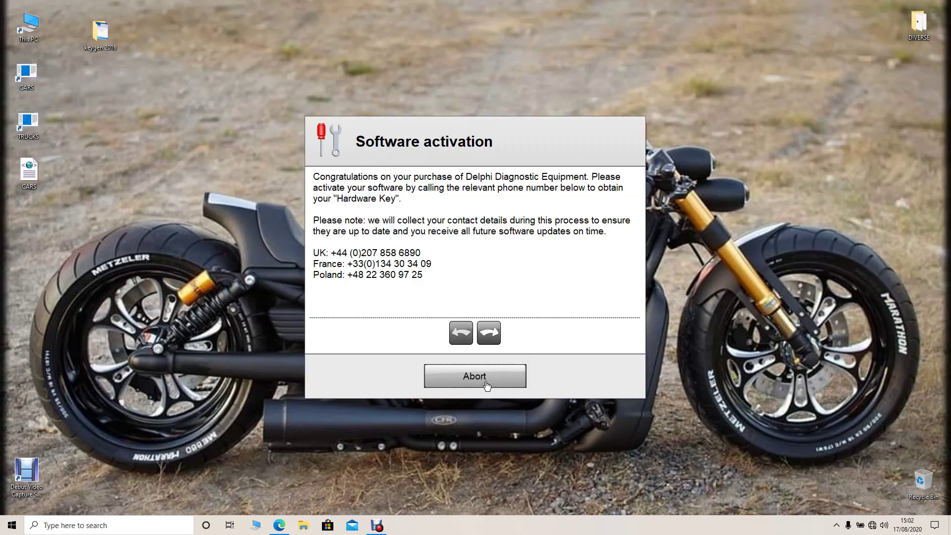
click(493, 335)
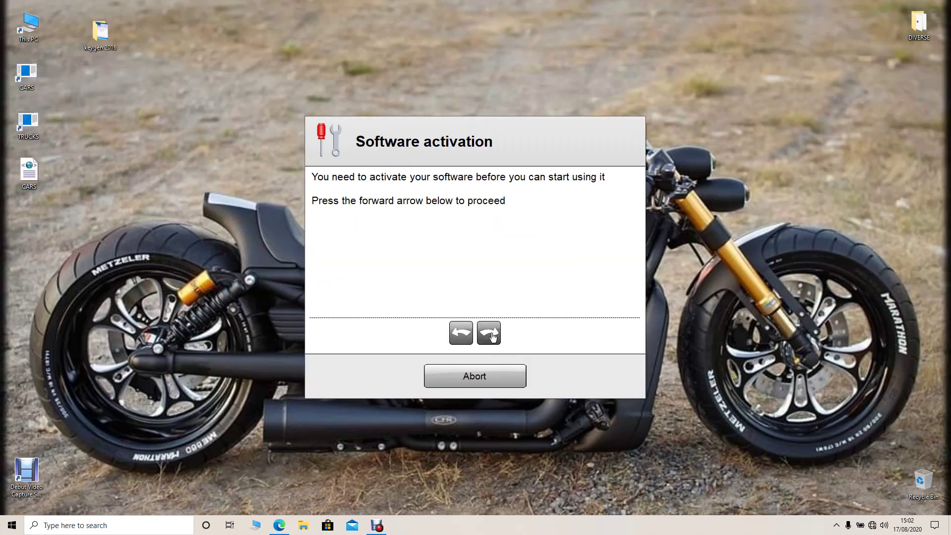
click(493, 335)
click(493, 335)
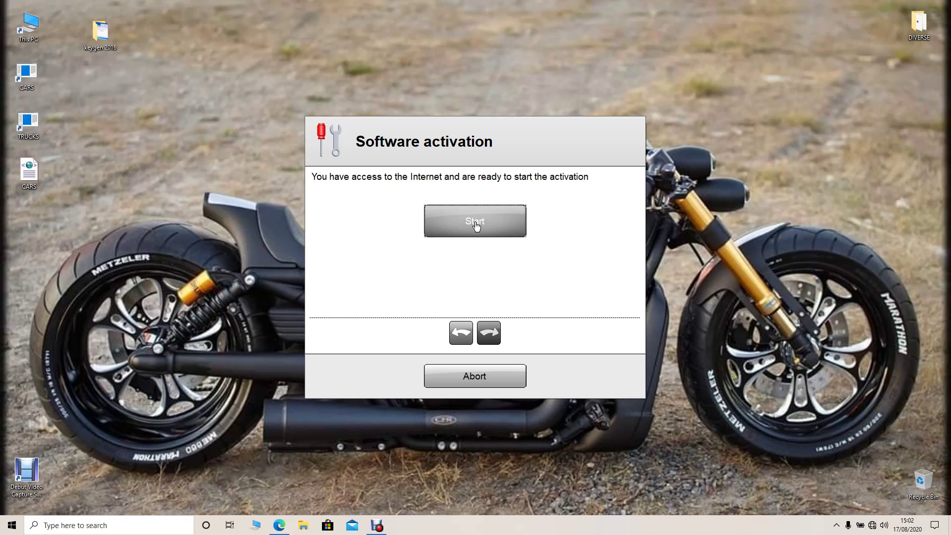
click(475, 223)
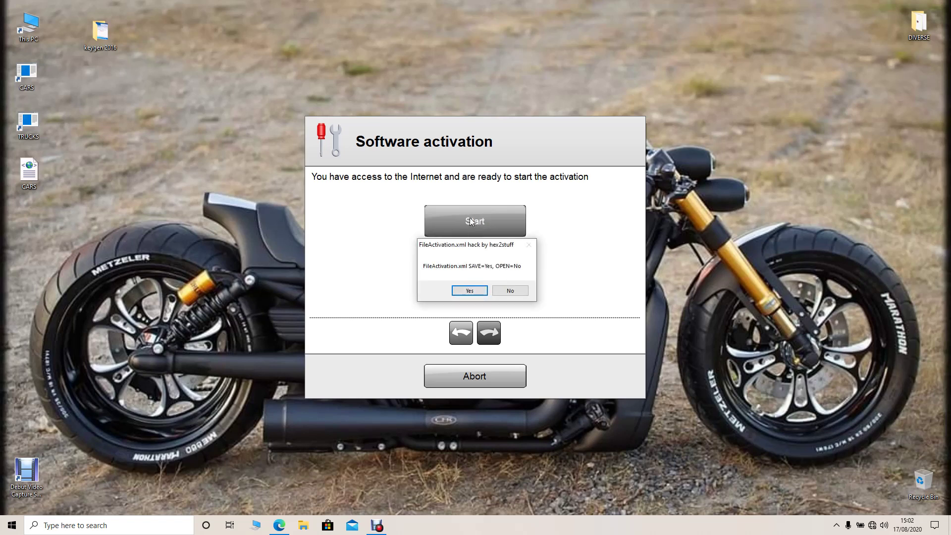
Choose to open an activated file instead of saving one, and load the CARS XML file from the desktop
click(511, 290)
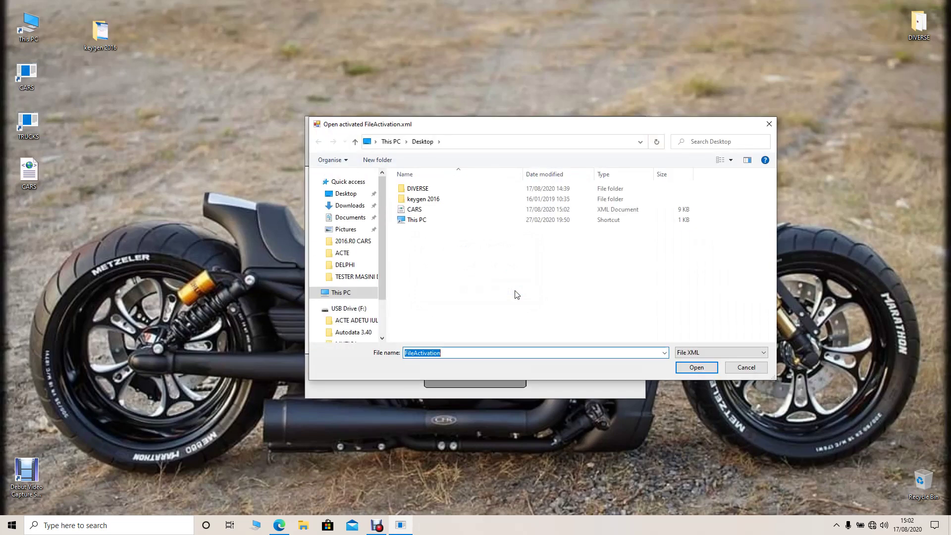
click(414, 209)
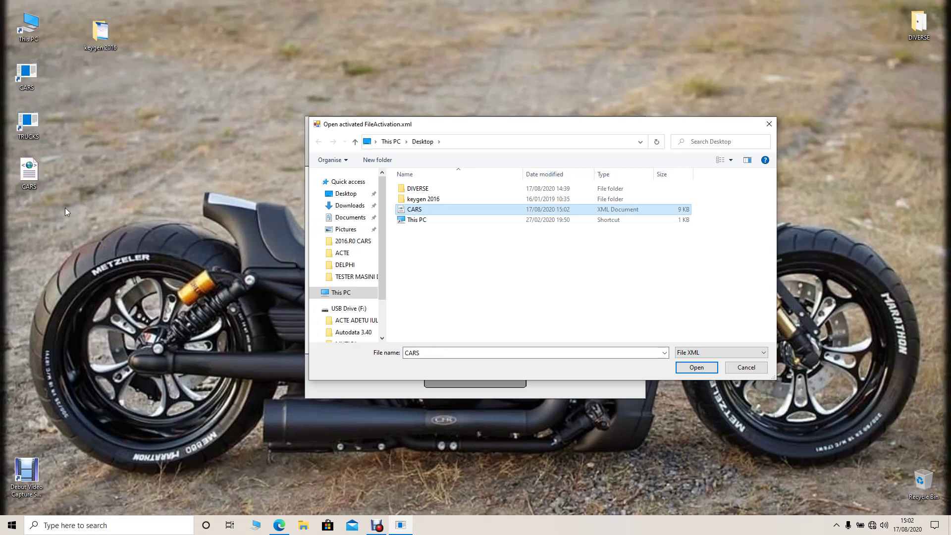
click(699, 368)
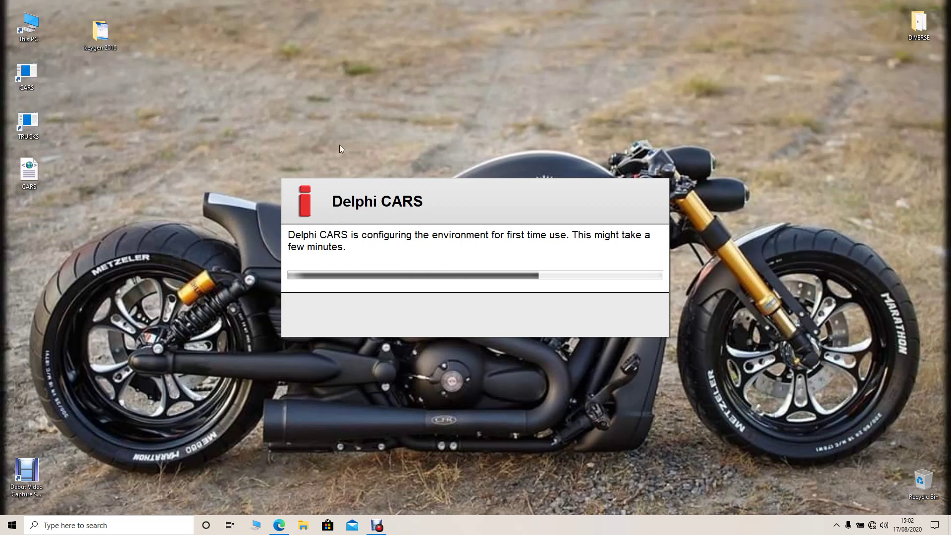